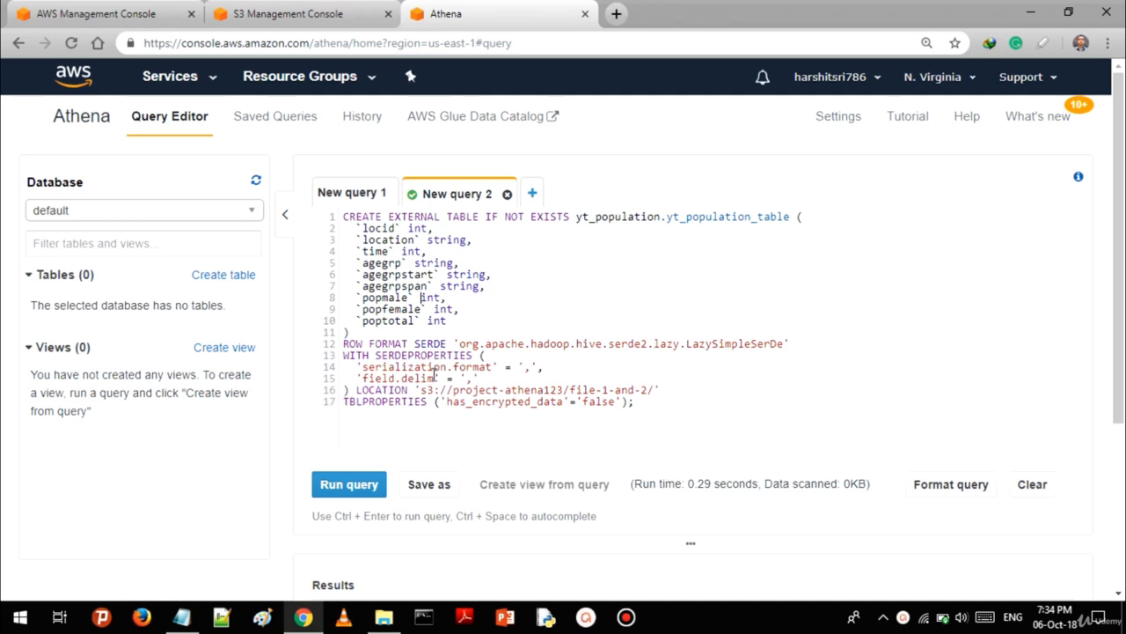
- Run the CREATE EXTERNAL TABLE query for yt_population_table and switch the active database to yt_population
click(368, 486)
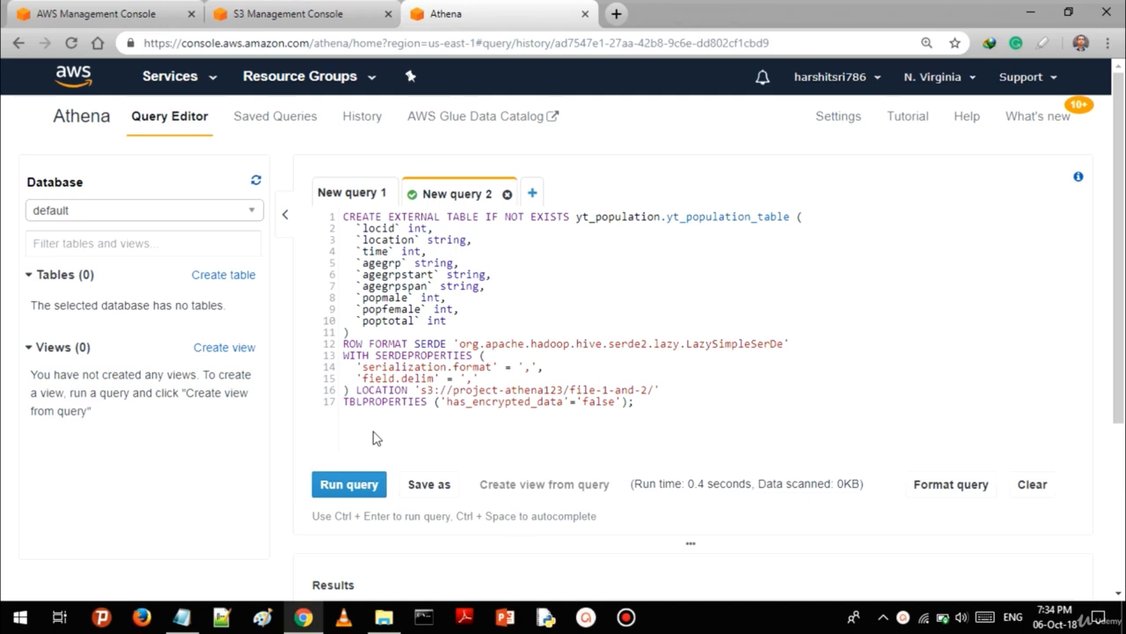
click(371, 485)
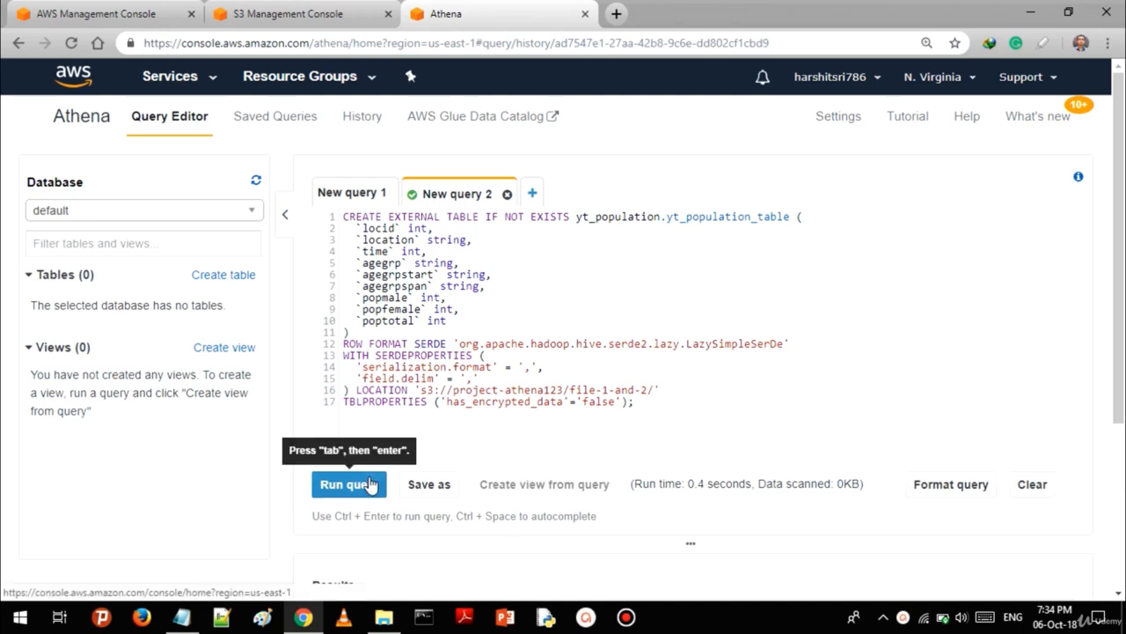
click(371, 485)
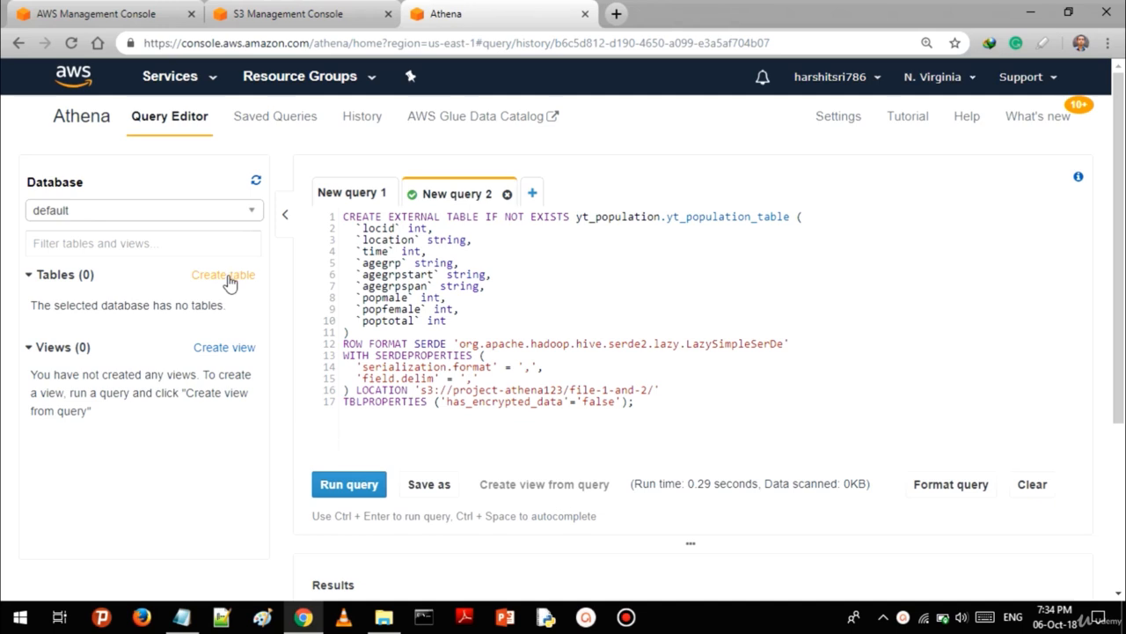
click(202, 211)
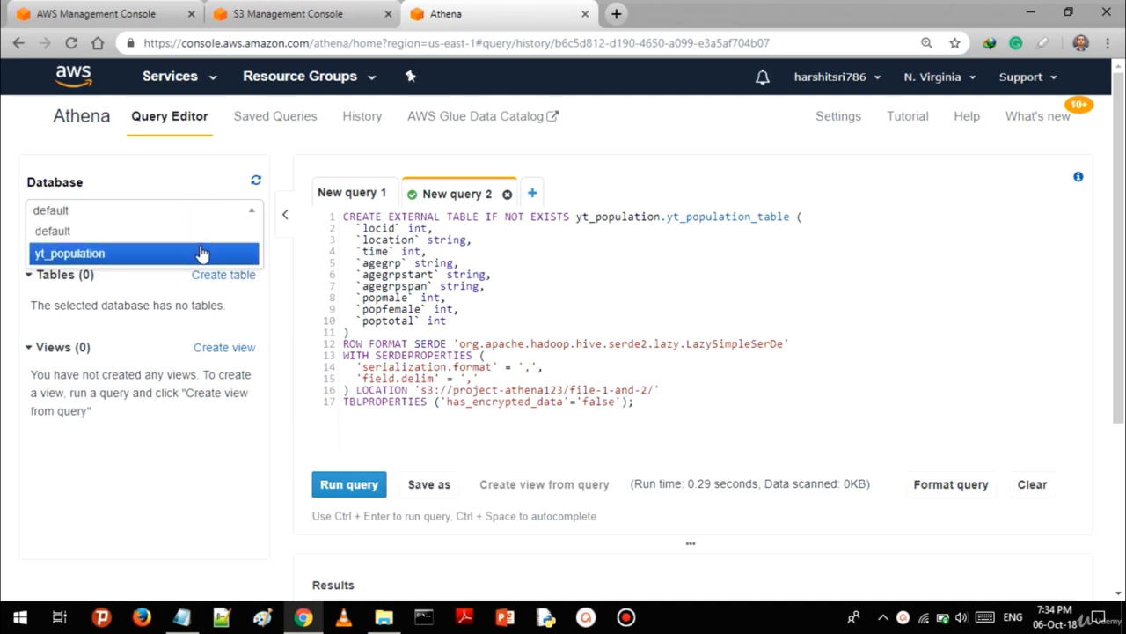
click(202, 254)
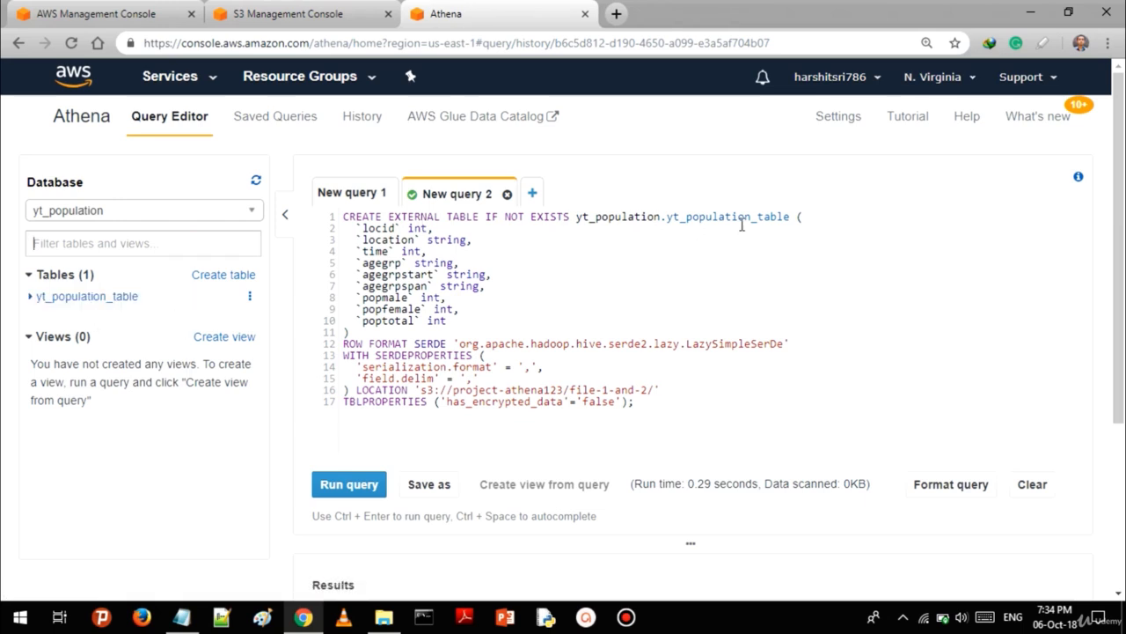
- Change the table name in the CREATE query to yt_population_table_2 and run the query
click(791, 215)
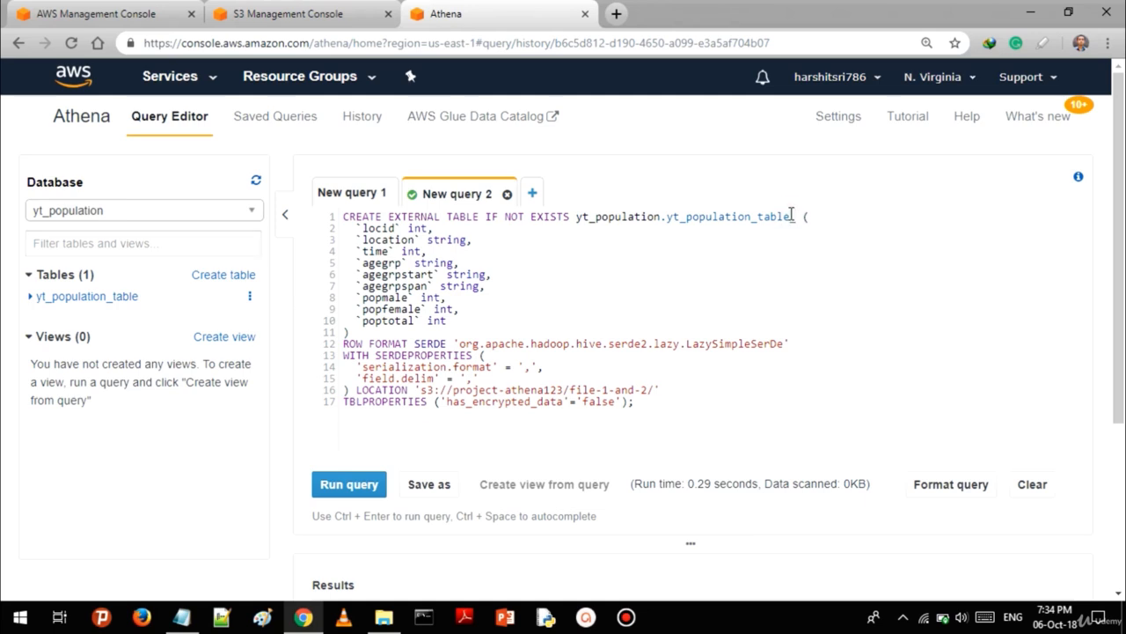
text(1)
key(BackSpace)
click(321, 488)
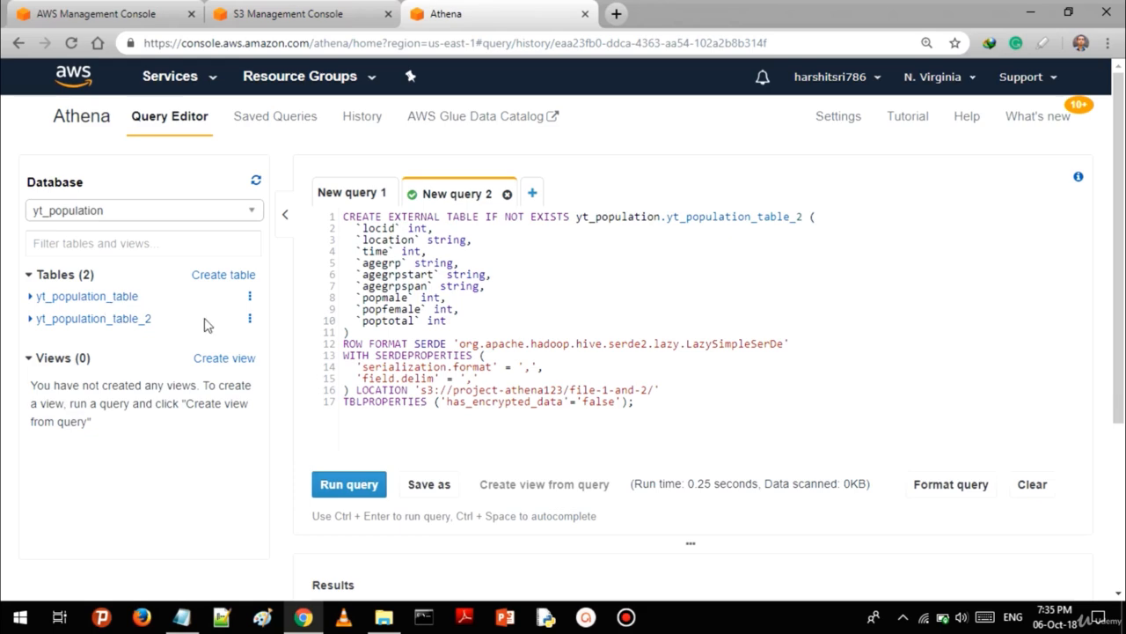
- Delete the table yt_population_table_2 from the yt_population database
click(250, 318)
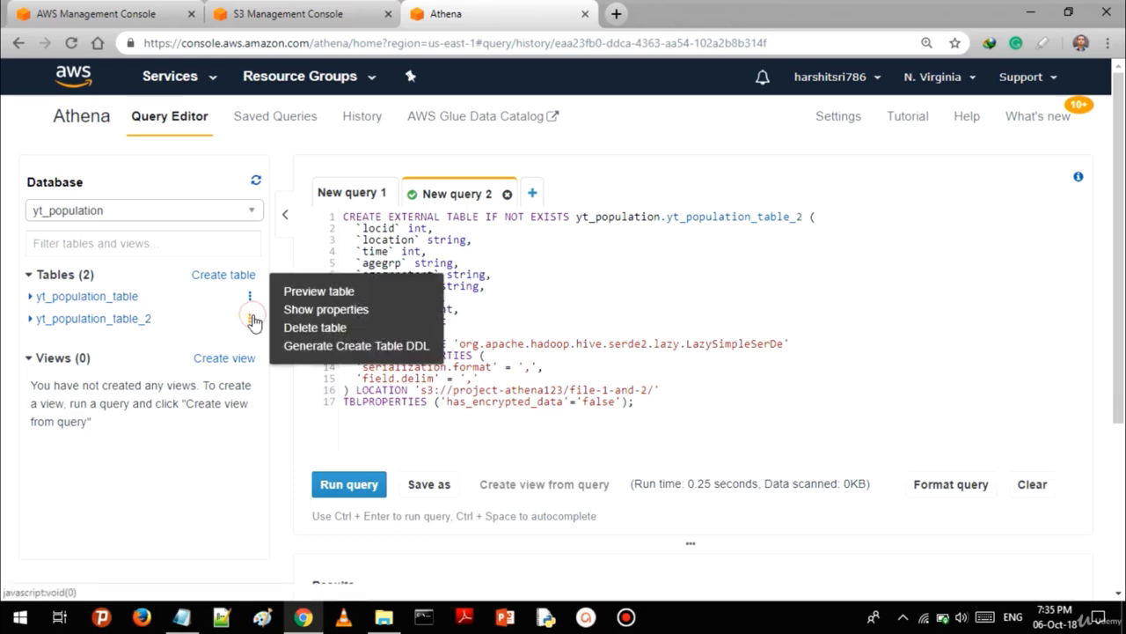
click(290, 326)
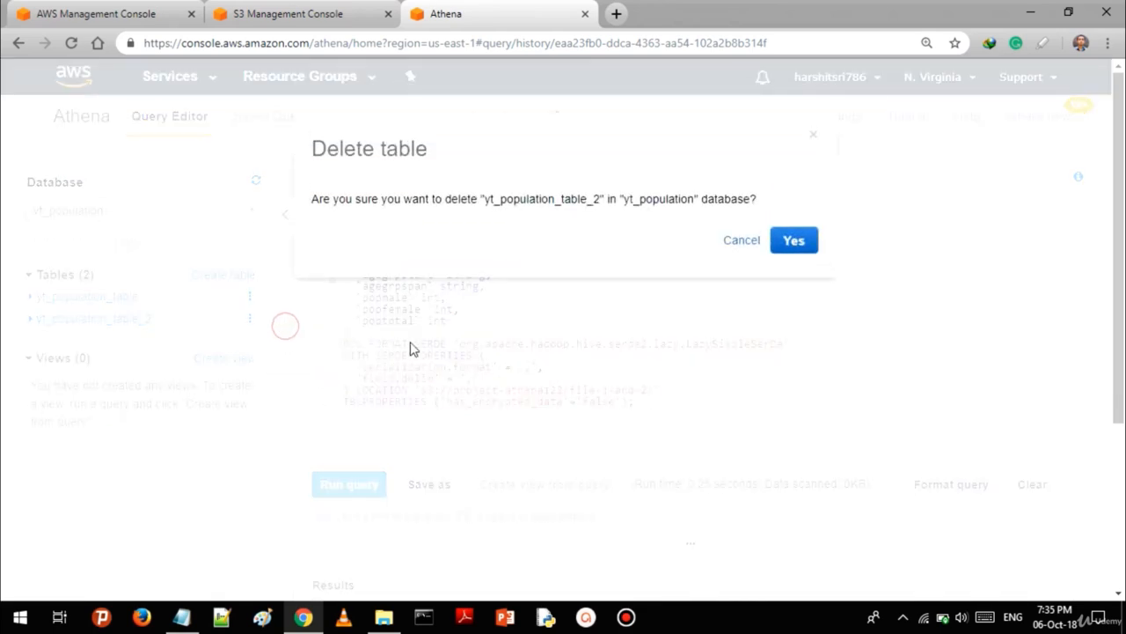
click(794, 241)
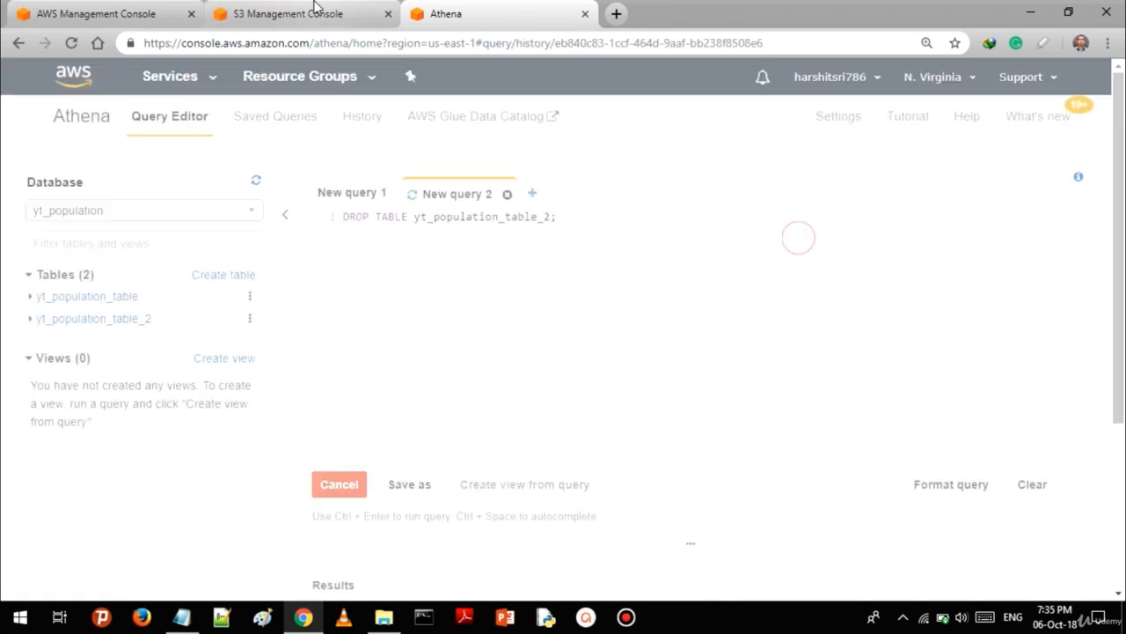
- Check the folders in the project-athena123 bucket in S3, then return to the Athena query editor
click(314, 11)
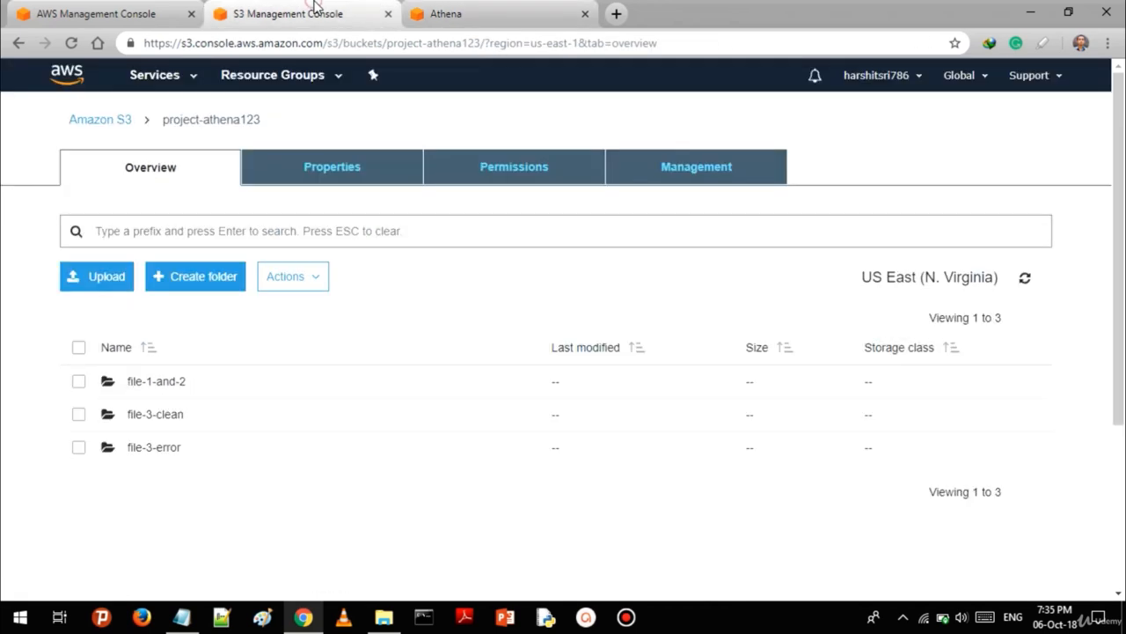
click(162, 413)
click(531, 8)
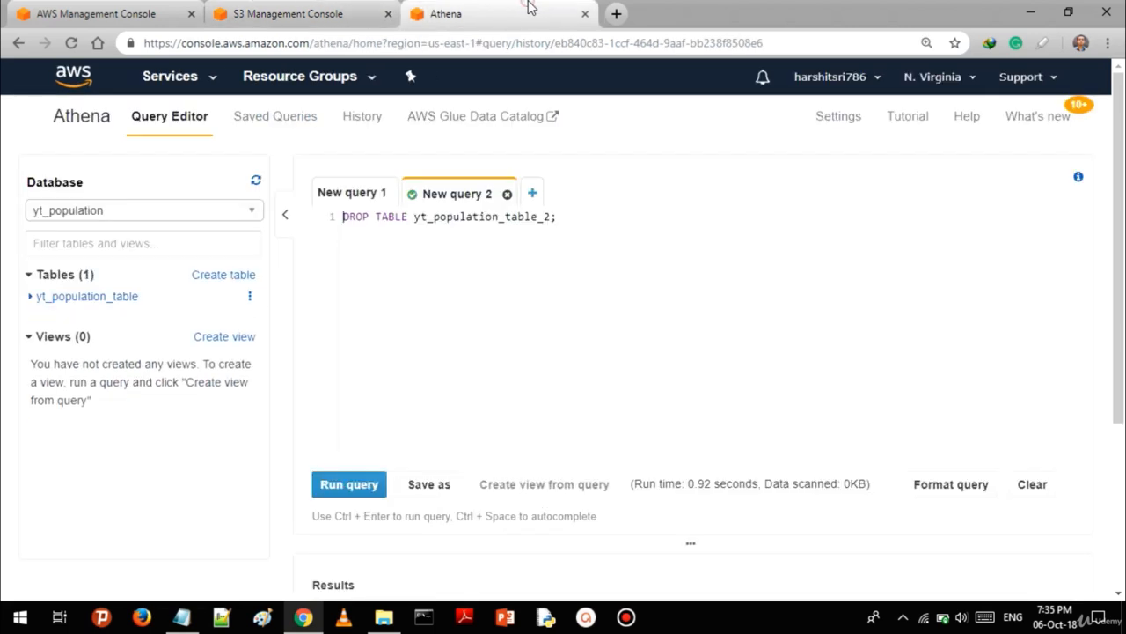
click(370, 196)
click(447, 194)
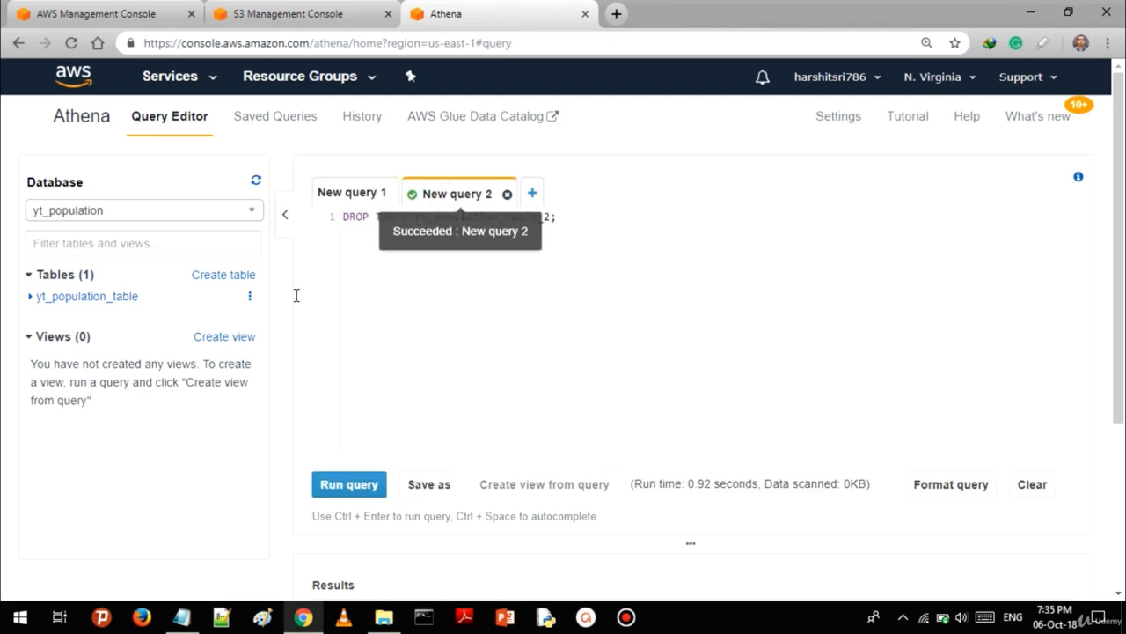
- Start a new table from S3 bucket data in the existing yt_population database and name it yt_population_table2
click(243, 276)
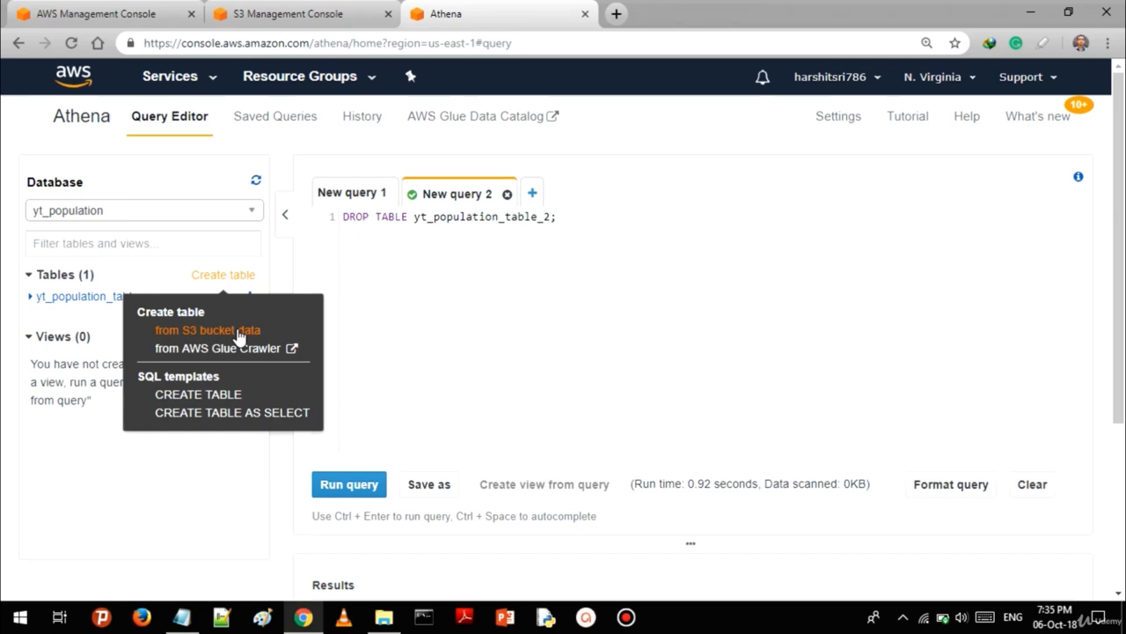
click(238, 332)
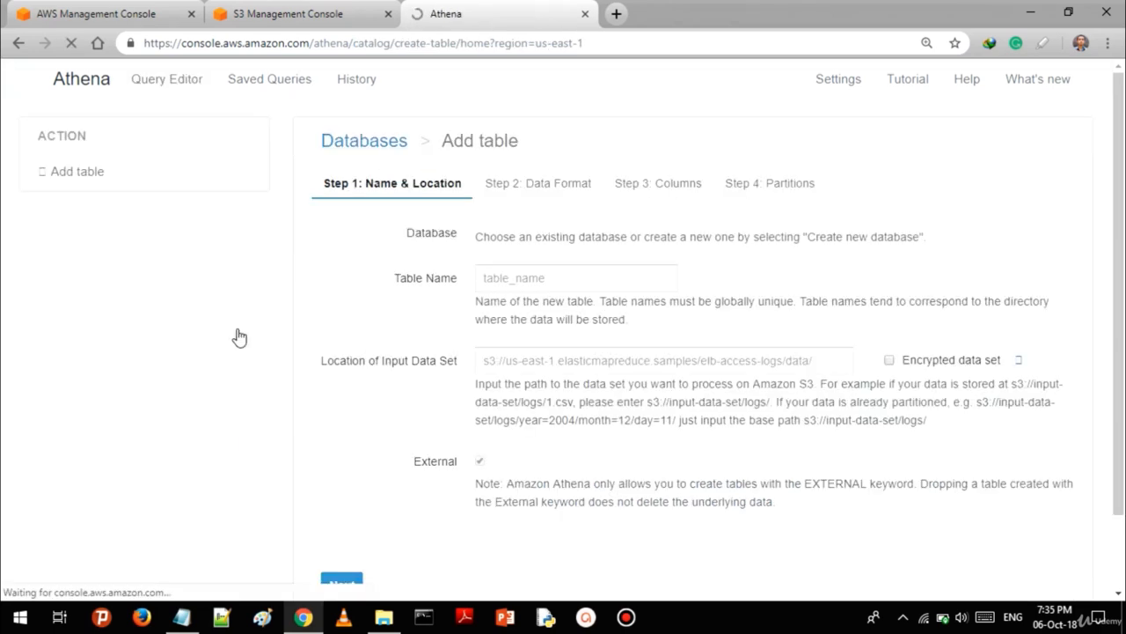
click(509, 273)
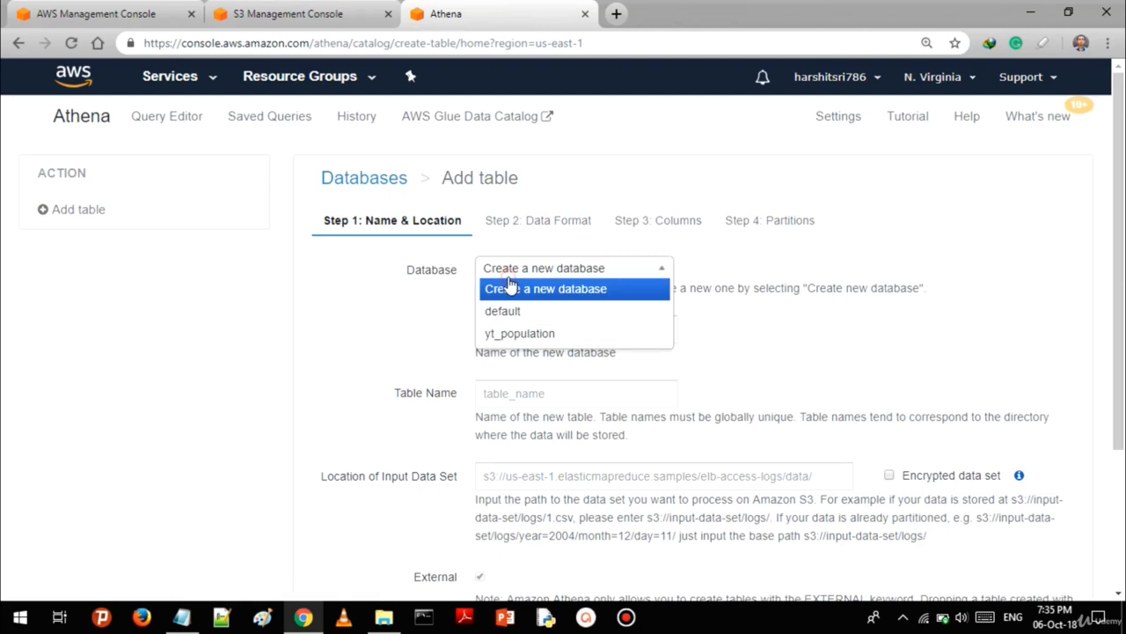
click(511, 333)
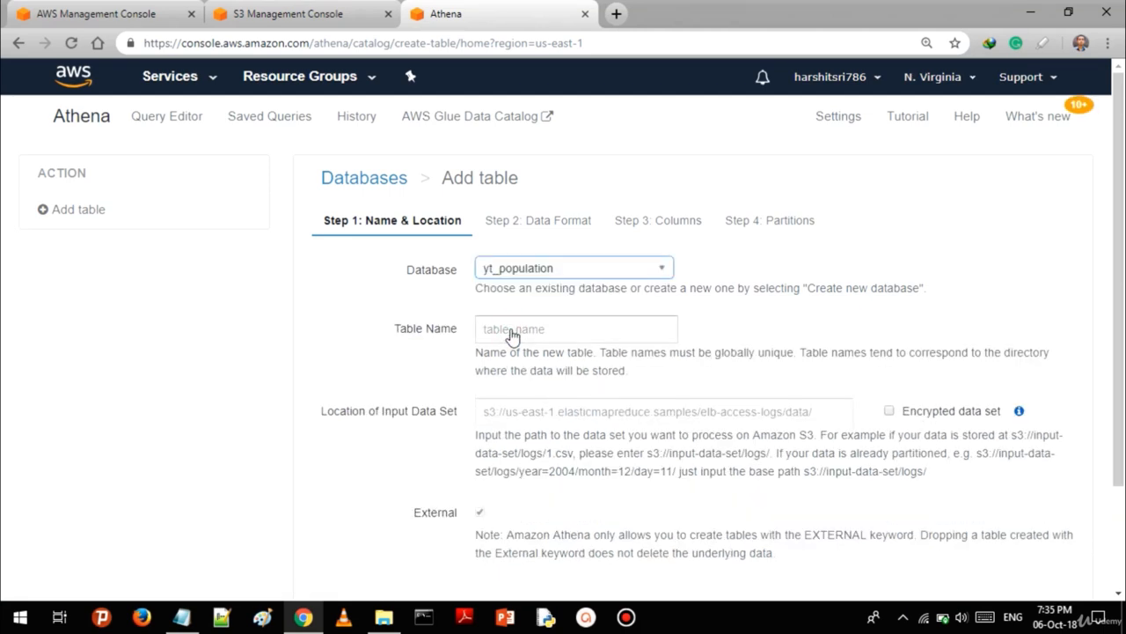
click(512, 330)
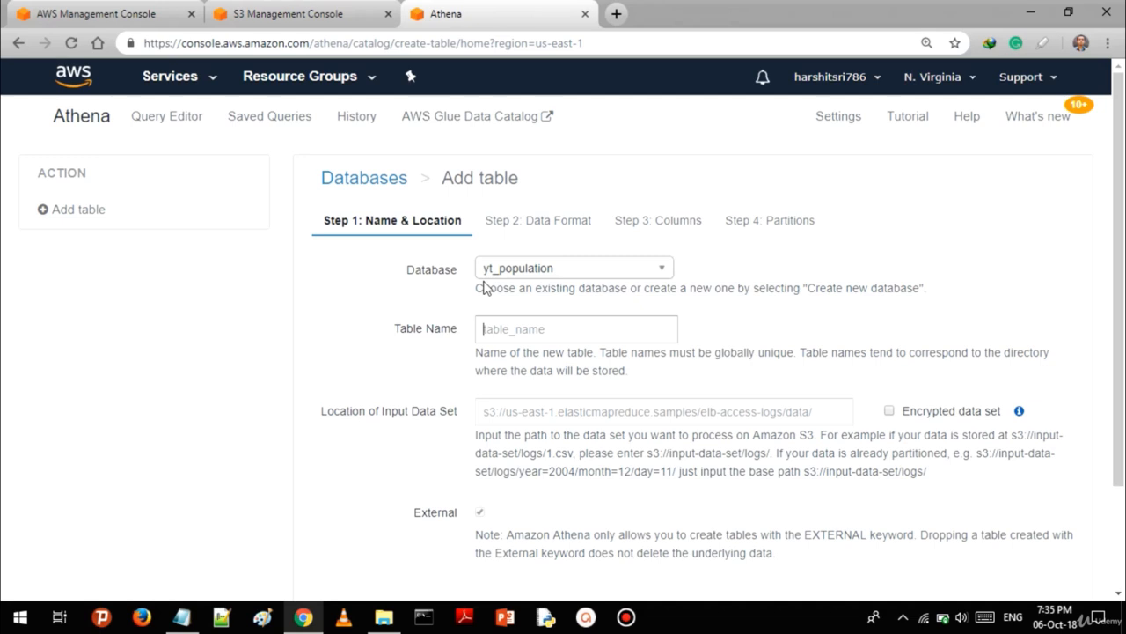
text(yt_population_table2)
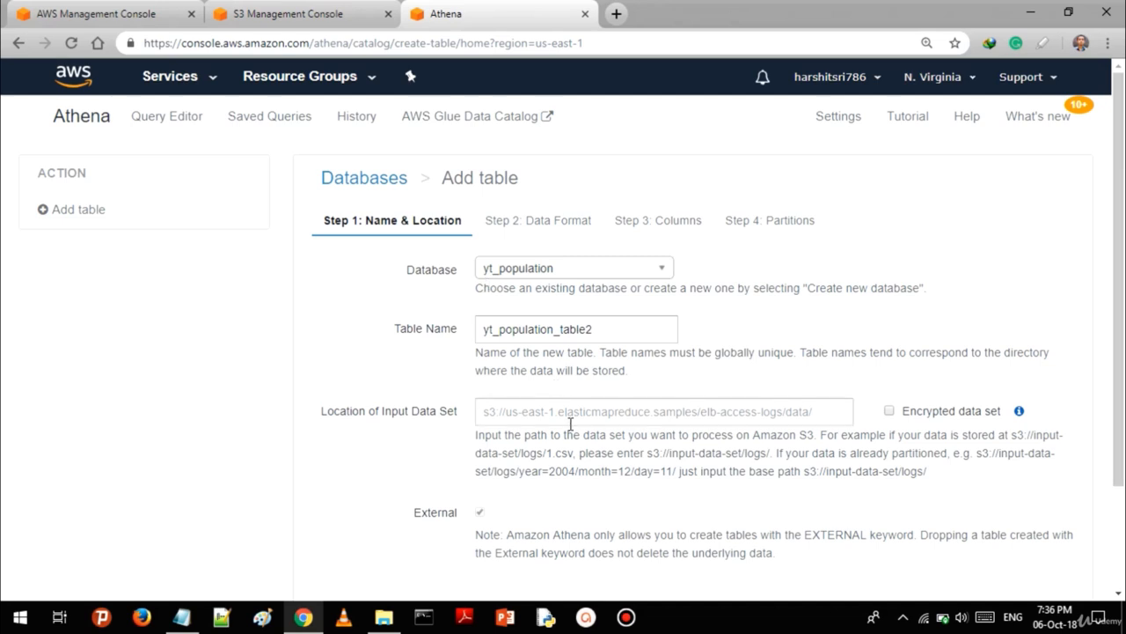
- In the S3 console, copy the object link of Population-country-2050-2100.csv from the file-3-clean folder
click(313, 12)
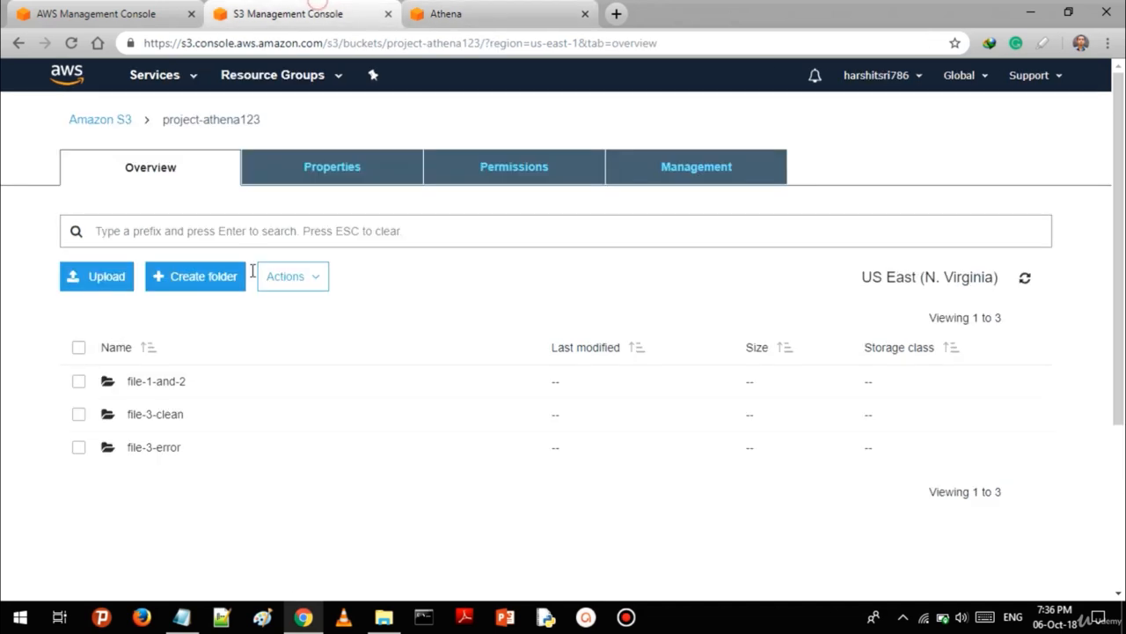
click(155, 415)
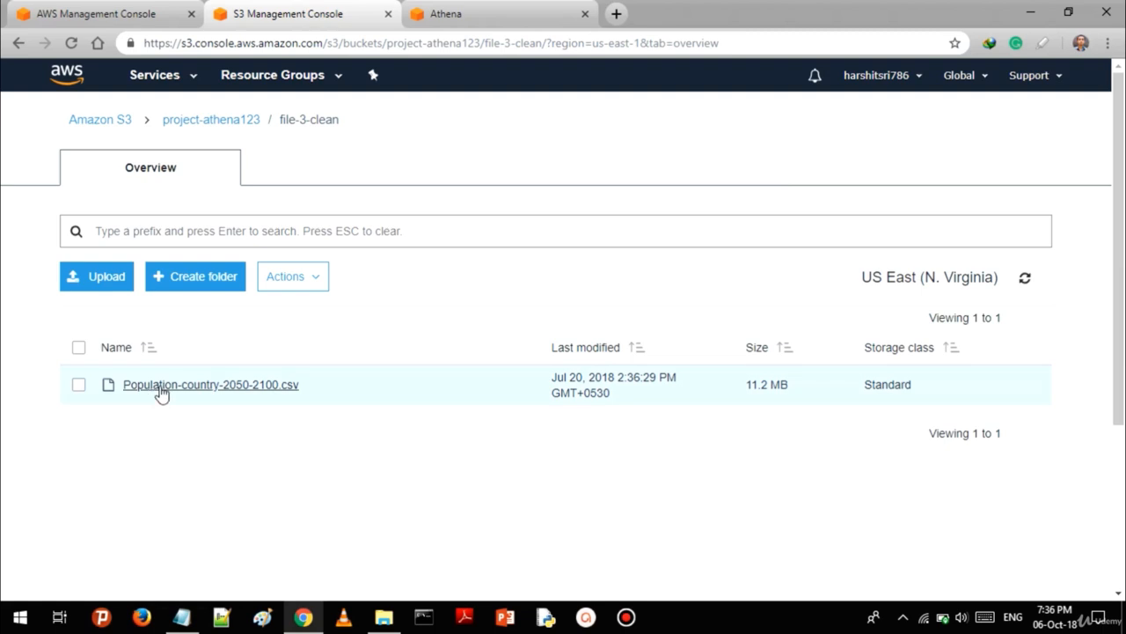
click(161, 387)
scroll(158, 390, down, 3)
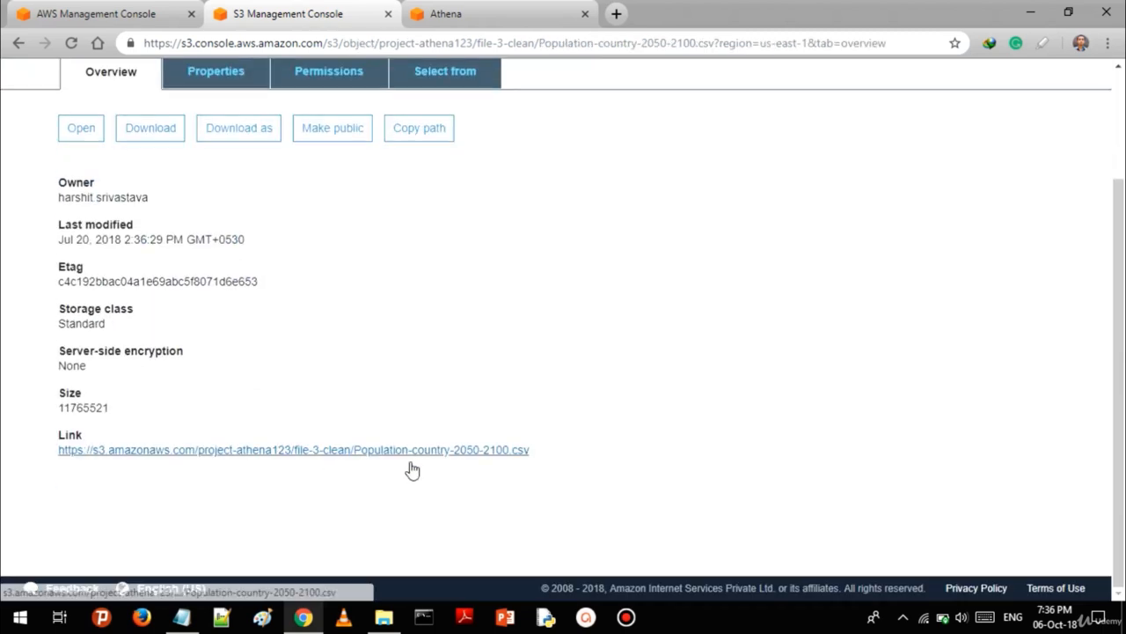
drag(533, 452, 48, 462)
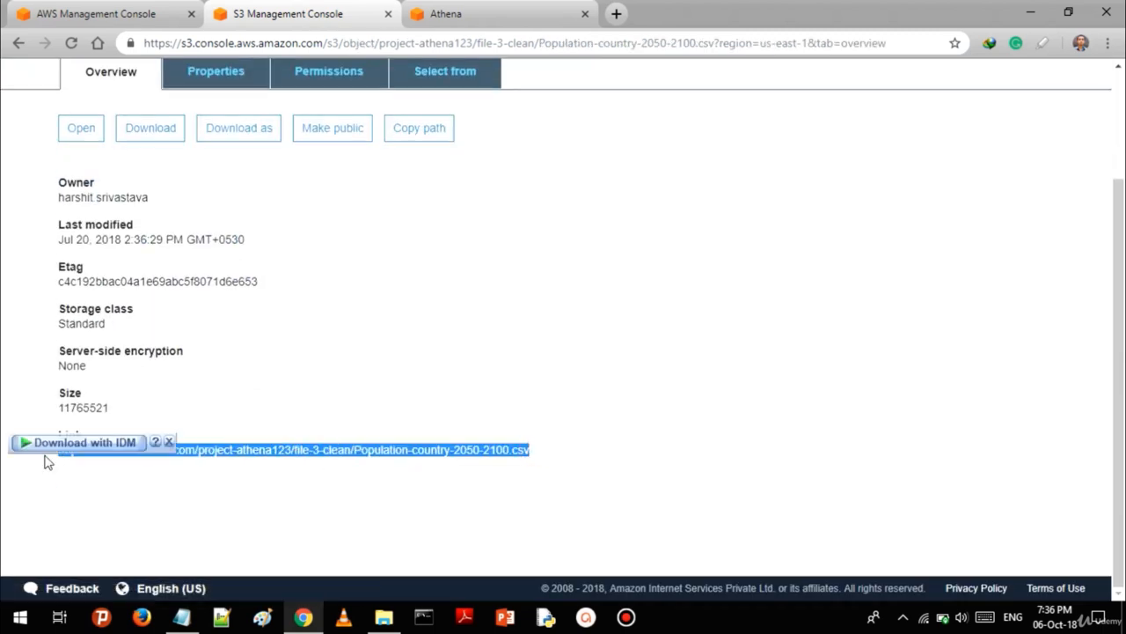
- Back in Athena, enter s3:// followed by the copied object link as the location of the input data set
click(446, 14)
click(463, 410)
text(s3:/)
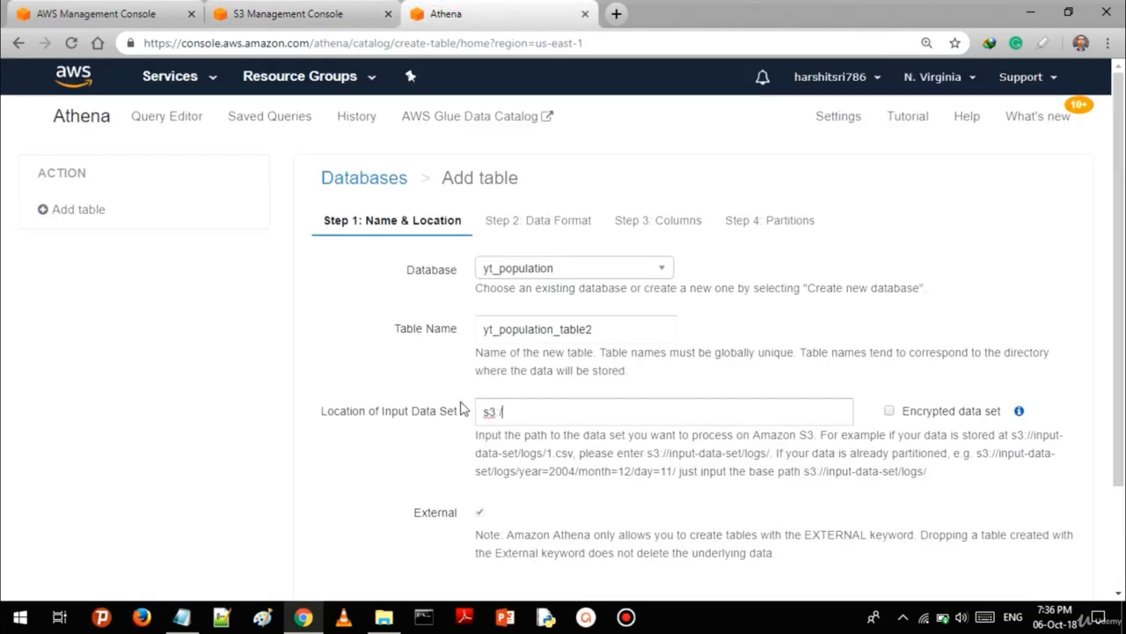
text(/)
key(ctrl+v)
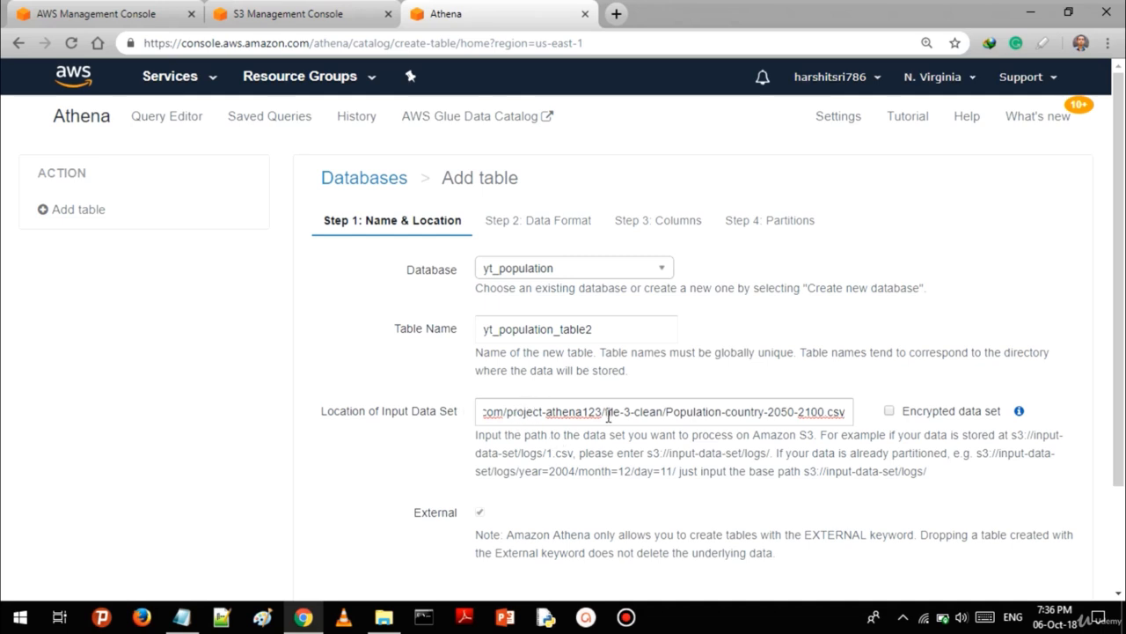
- Trim the input data set location to s3://project-athena123/file-3-clean/ and continue to the data format settings
drag(666, 412, 799, 413)
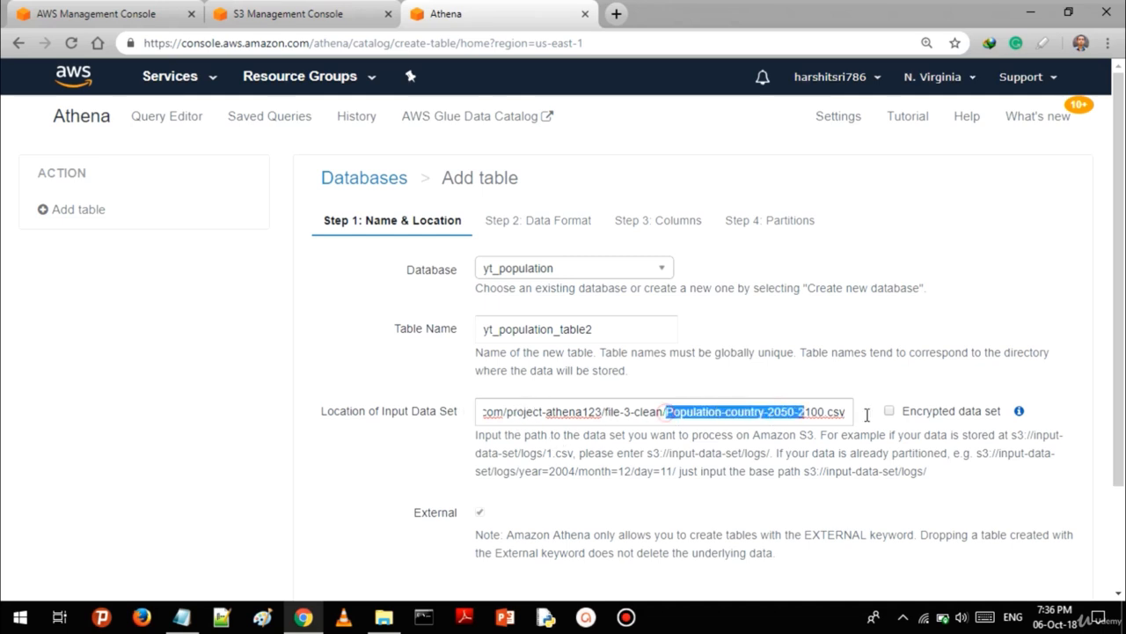
drag(867, 415, 872, 419)
key(BackSpace)
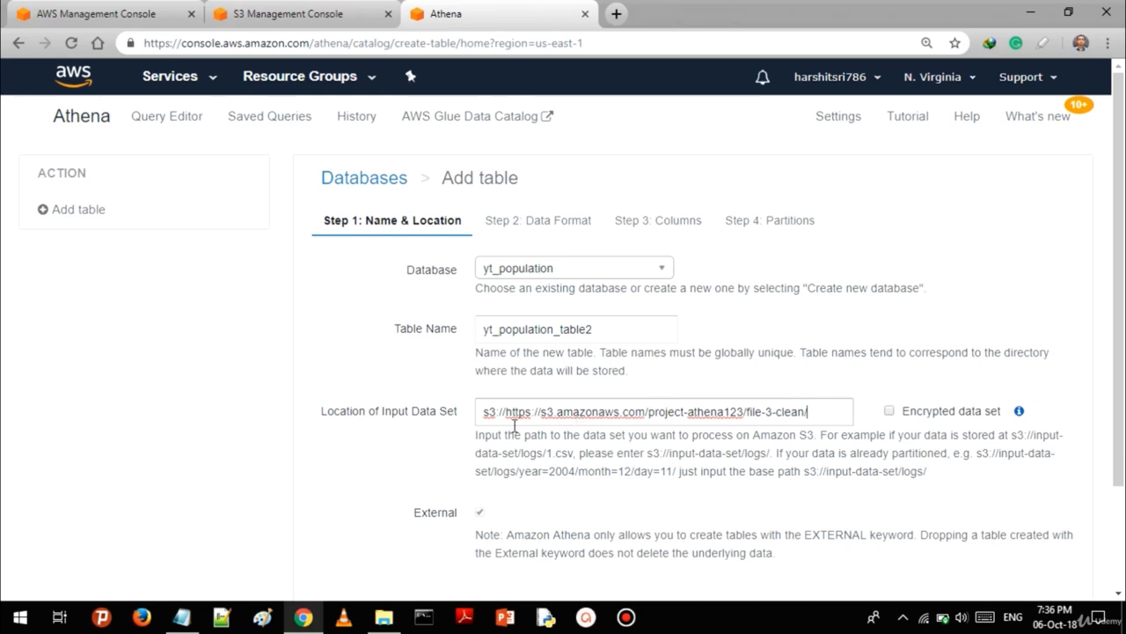
drag(505, 412, 652, 416)
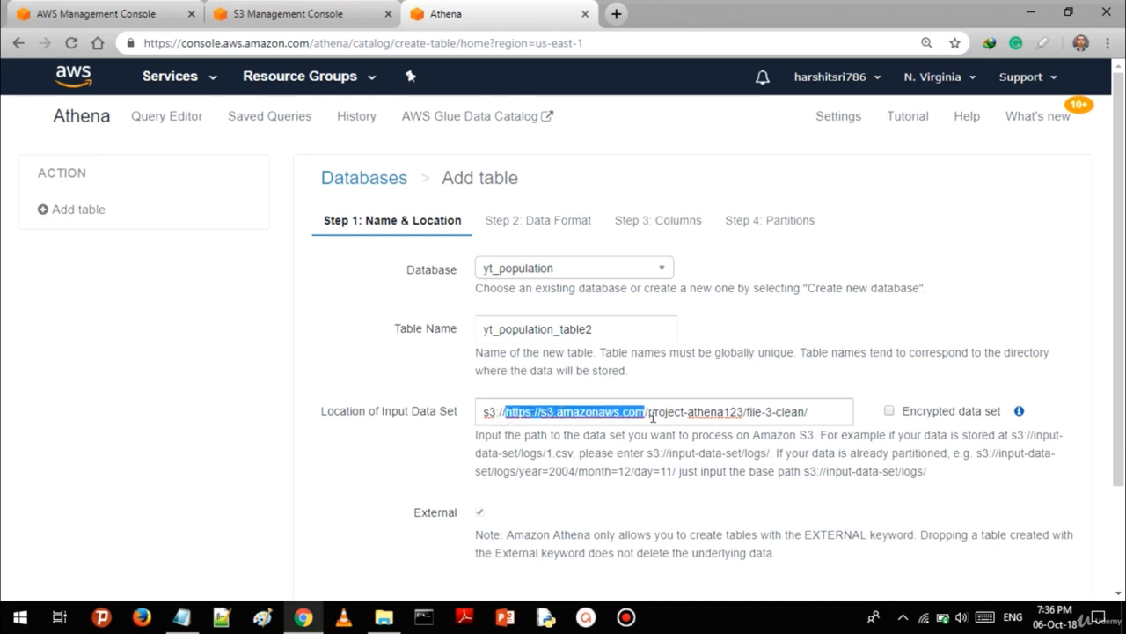
key(BackSpace)
scroll(650, 414, down, 2)
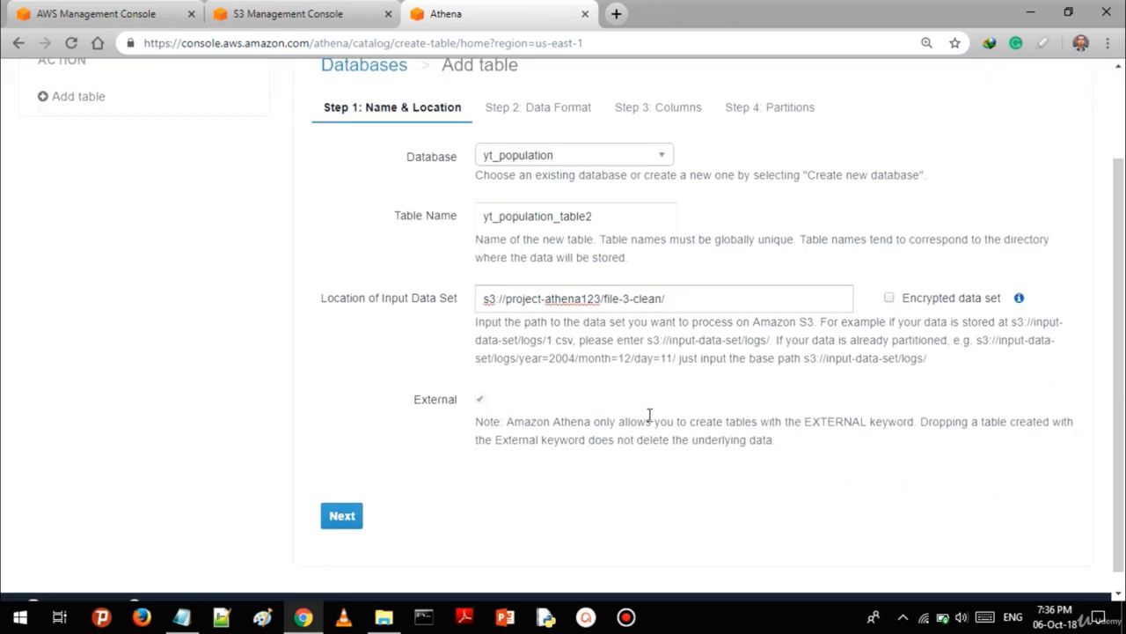
click(343, 496)
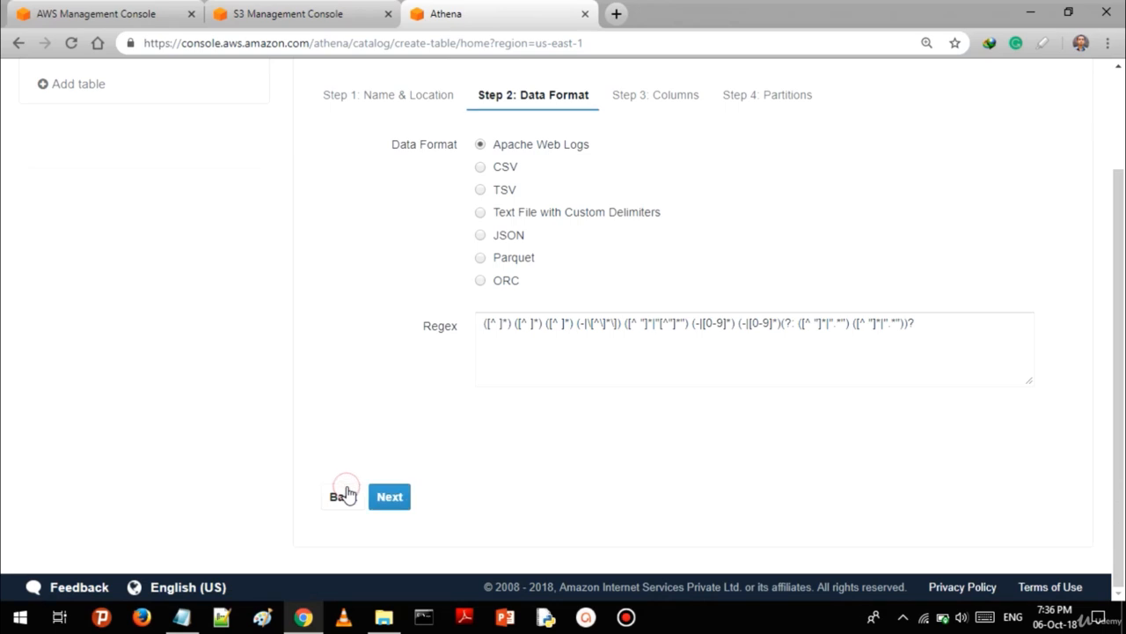
- Choose CSV as the data format of the new table
click(503, 168)
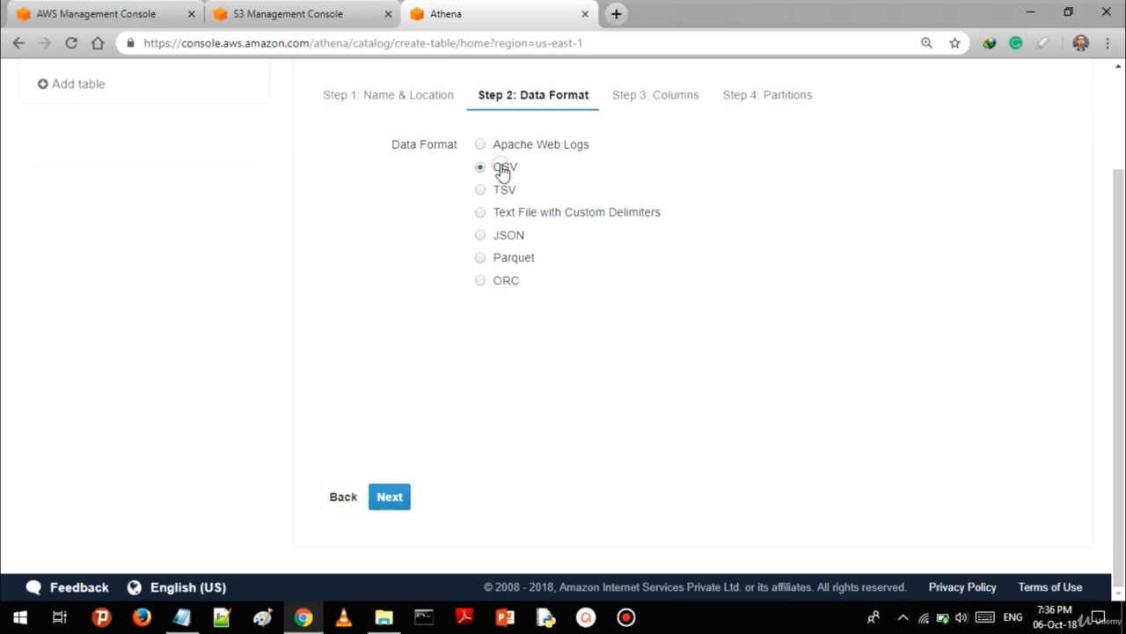
scroll(452, 412, up, 2)
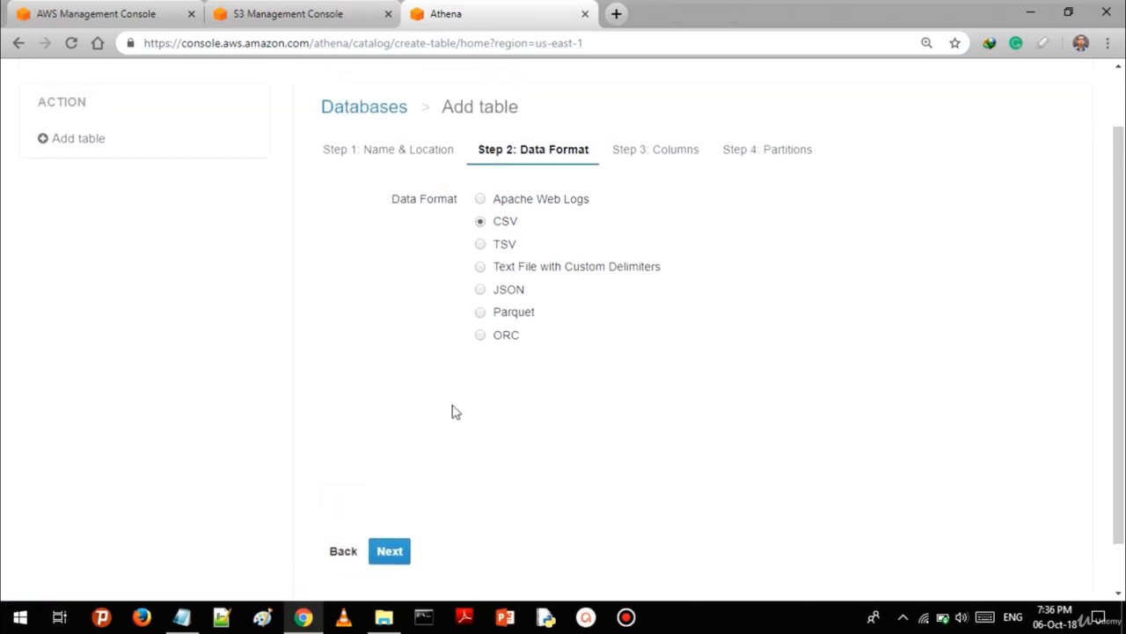
scroll(452, 412, down, 2)
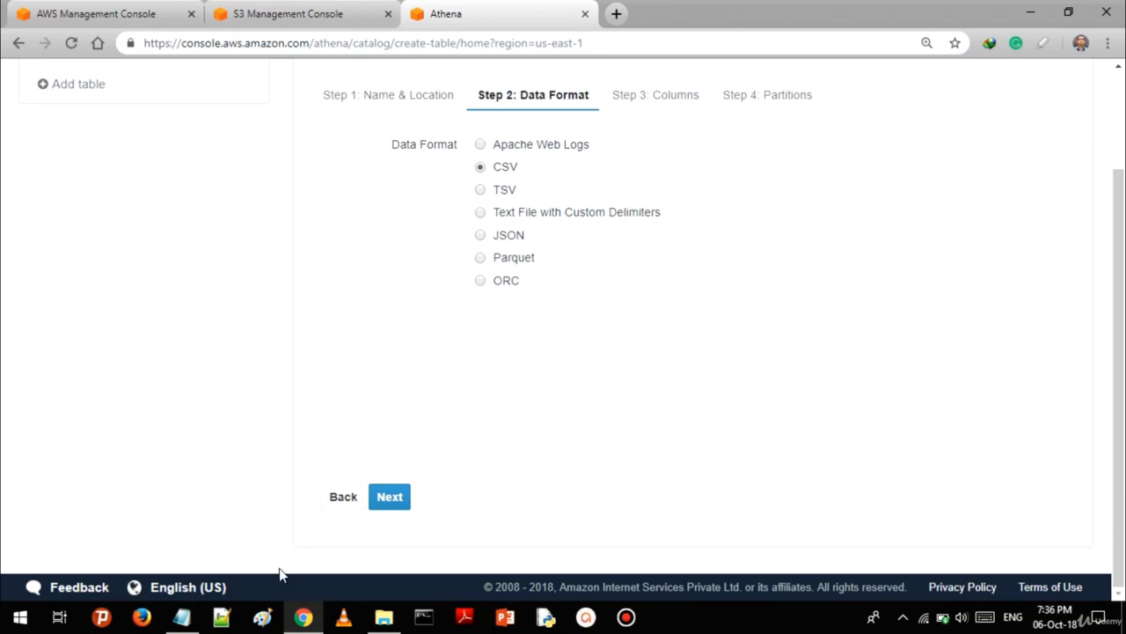
- Switch to Notepad and copy the whole list of column names from column-names.csv
click(182, 616)
click(272, 385)
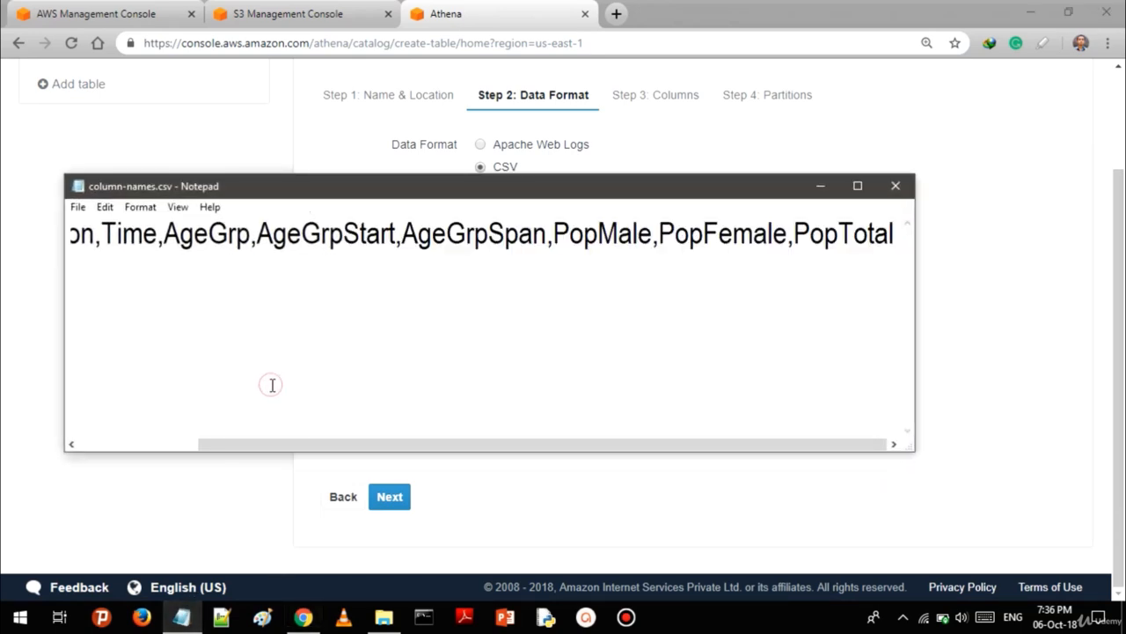
key(ctrl+a)
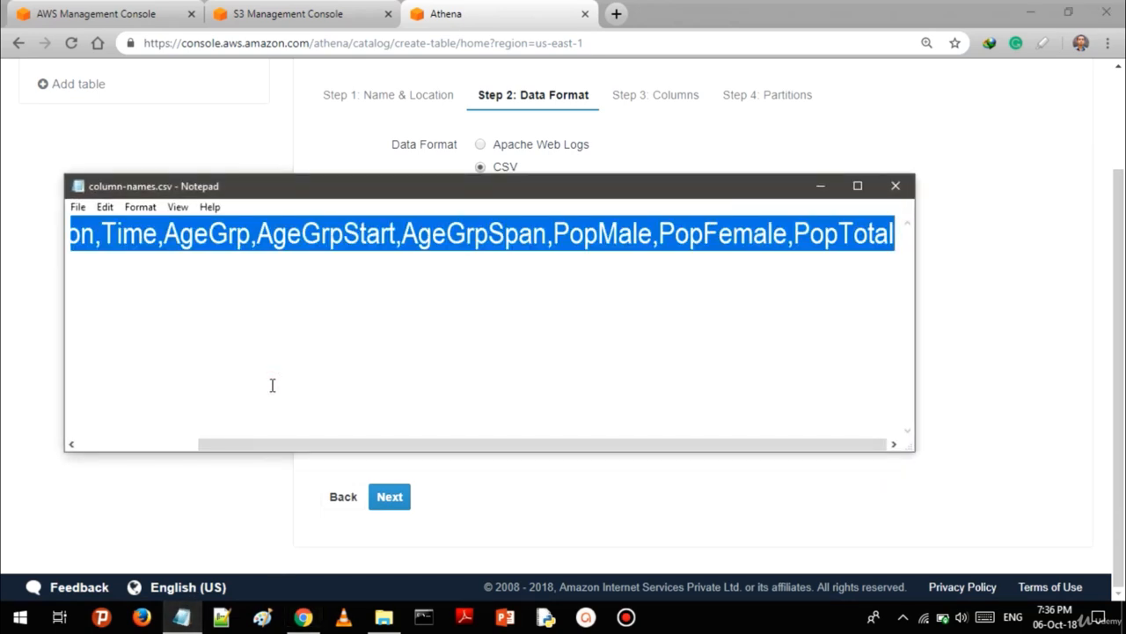
click(820, 187)
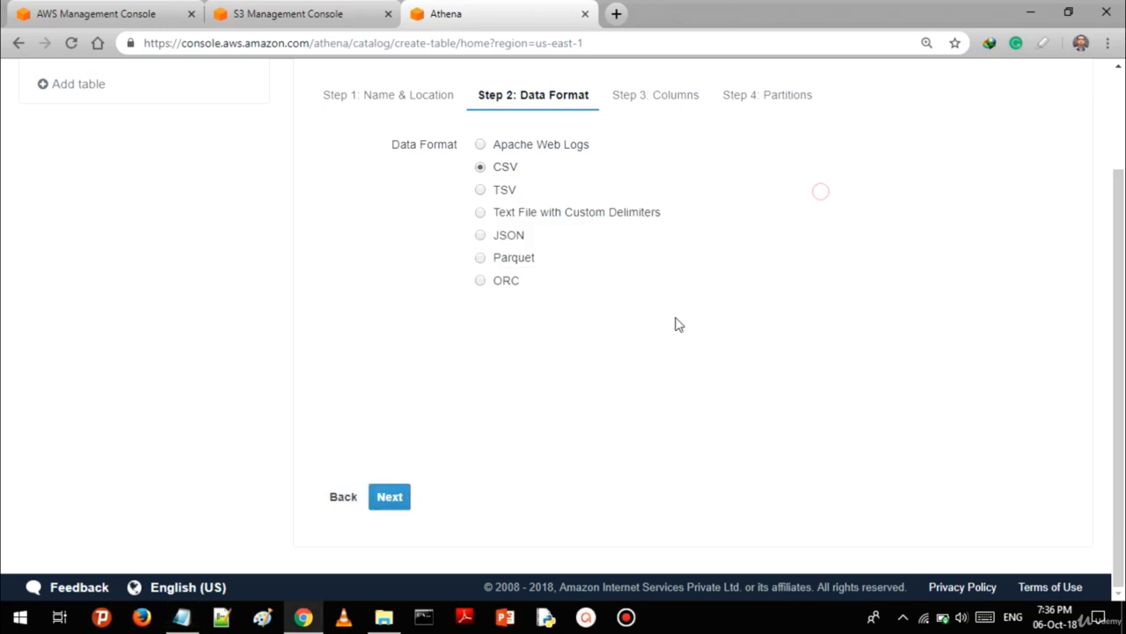
- Back in Athena, continue to the column definitions and paste the copied names, LocID through PopTotal, into the bulk column entry
click(387, 505)
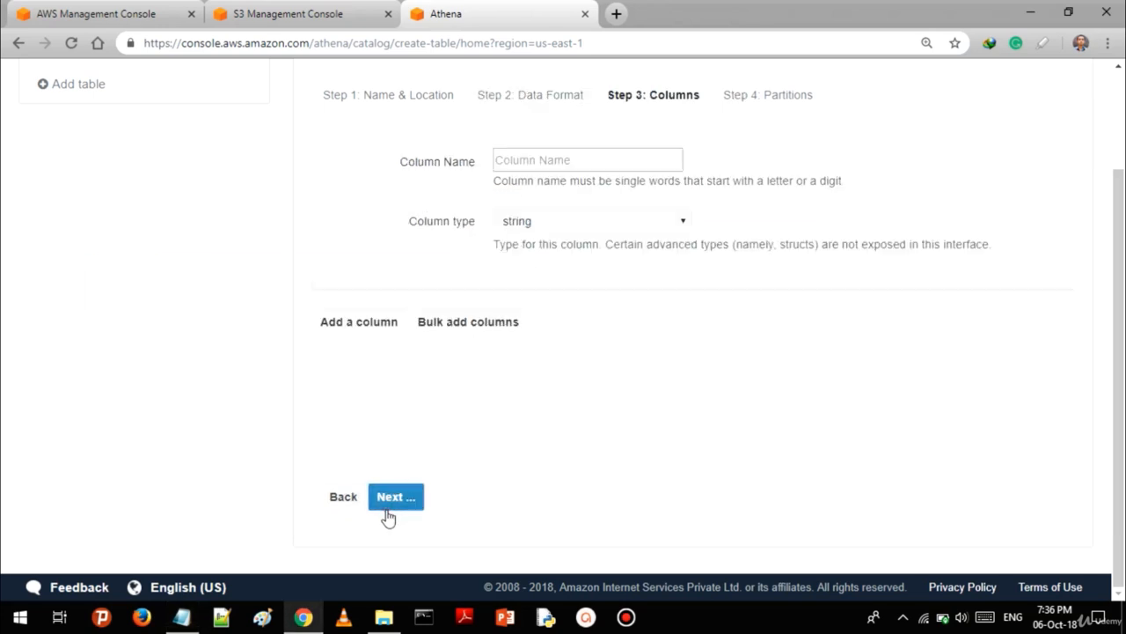
click(491, 314)
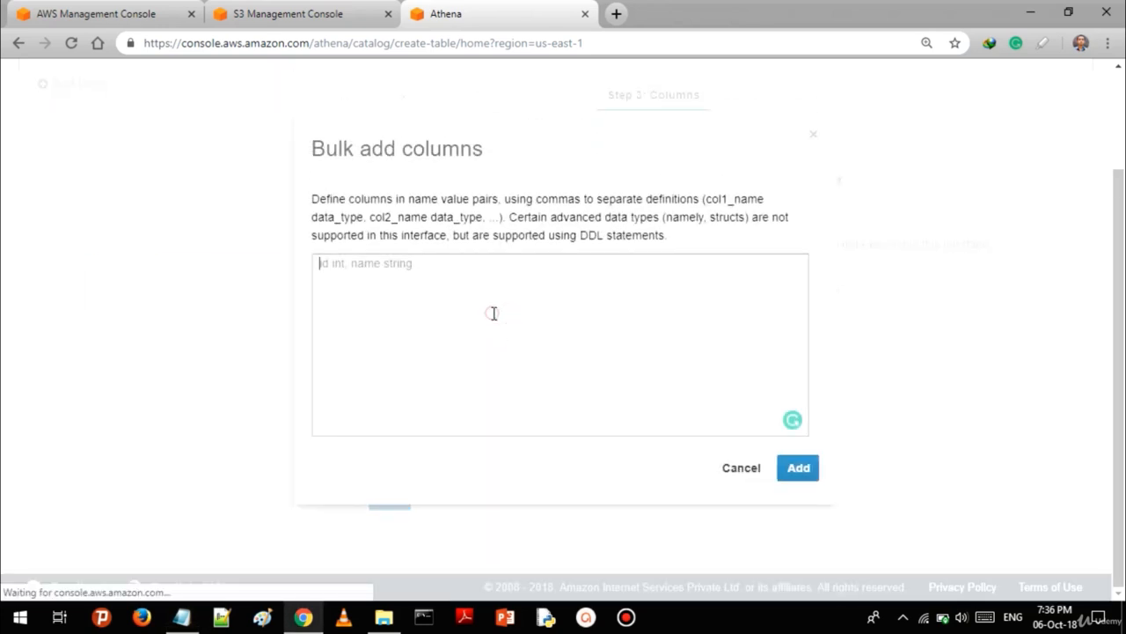
text(LocID,Location,Time,AgeGrp,AgeGrpStart,AgeGrpSpan,PopMale,PopFemale,PopTotal)
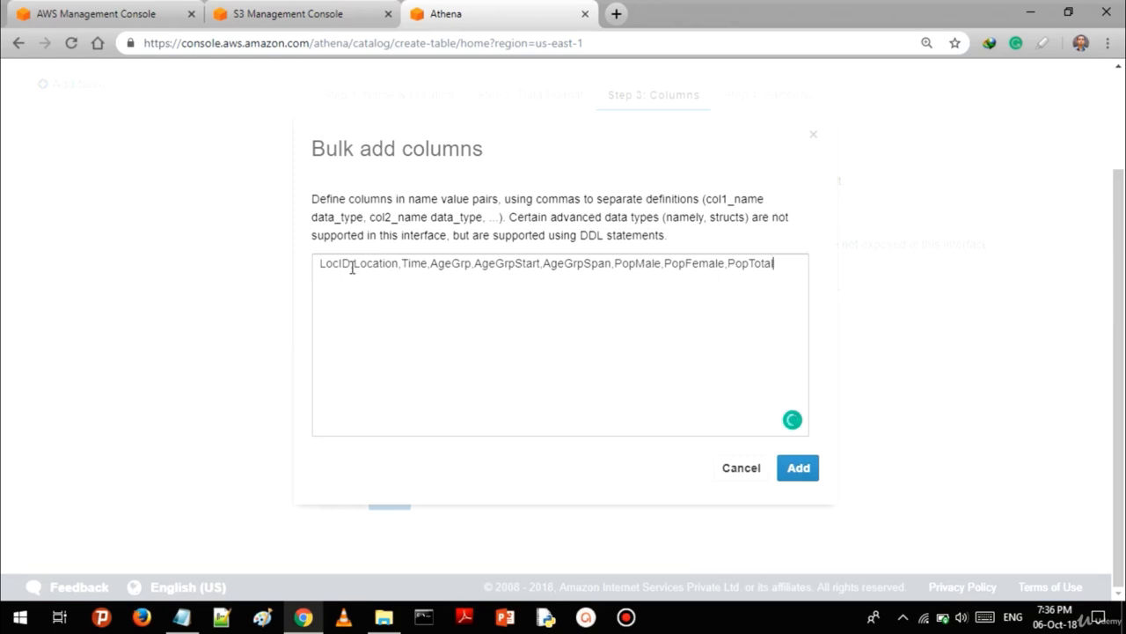
- In the bulk column list, assign int to LocID, string to Location and int to Time
click(350, 264)
text(int)
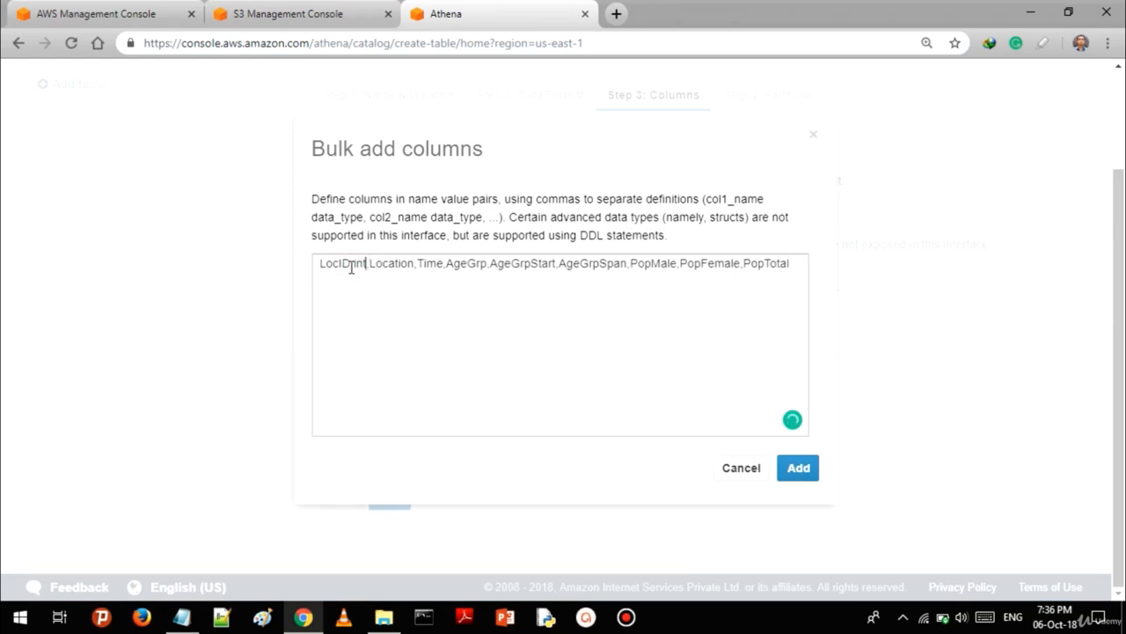
click(416, 264)
text(str)
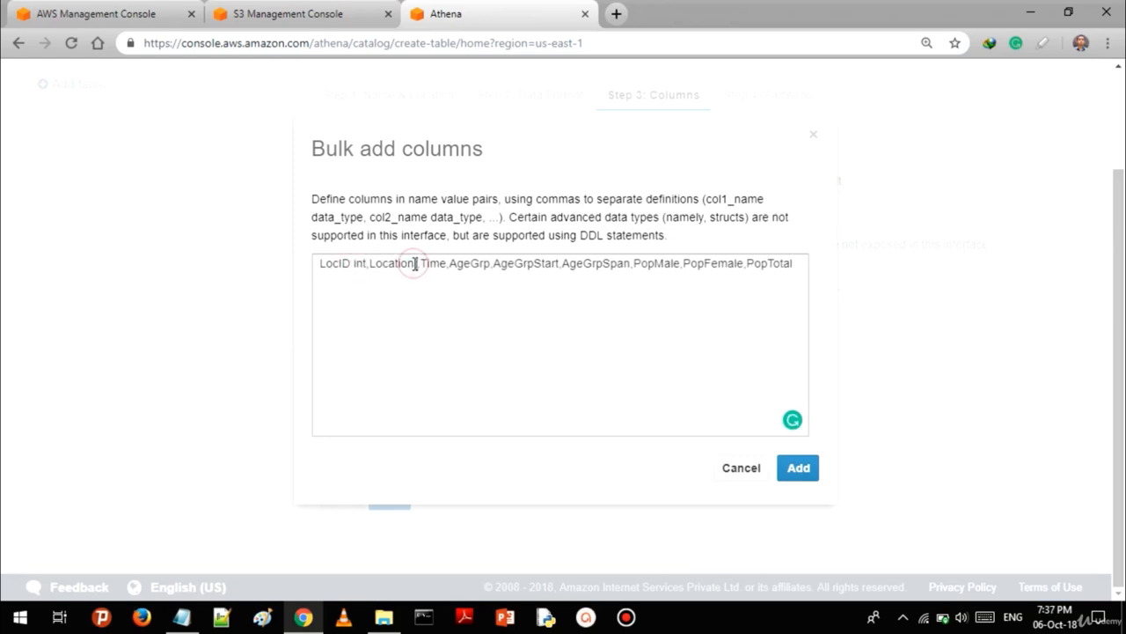
text(ing)
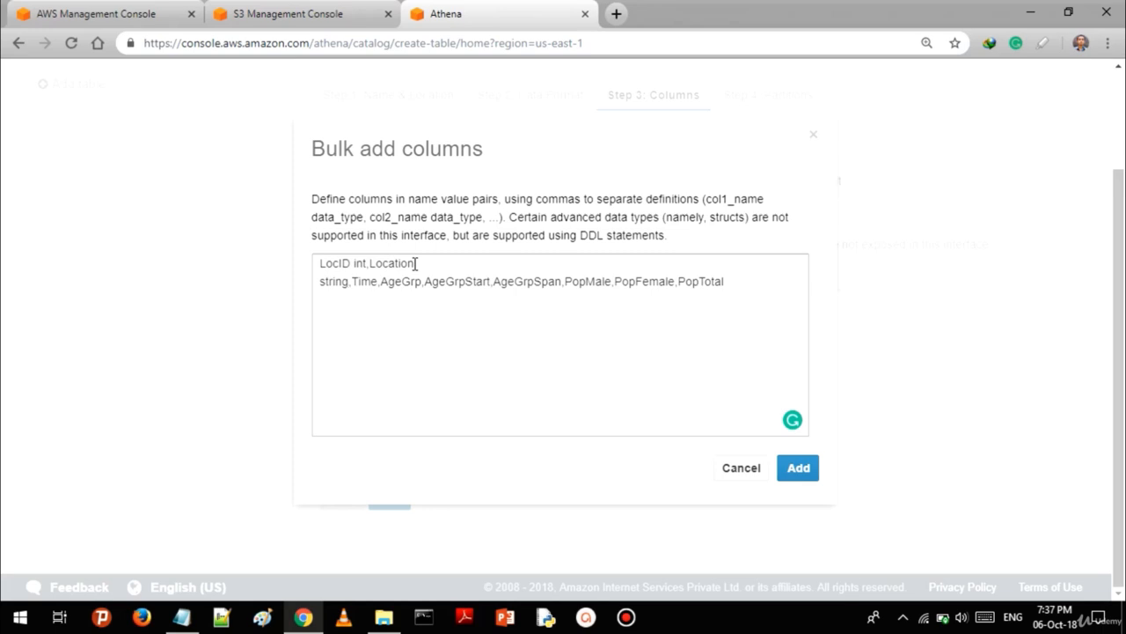
click(380, 283)
text(int)
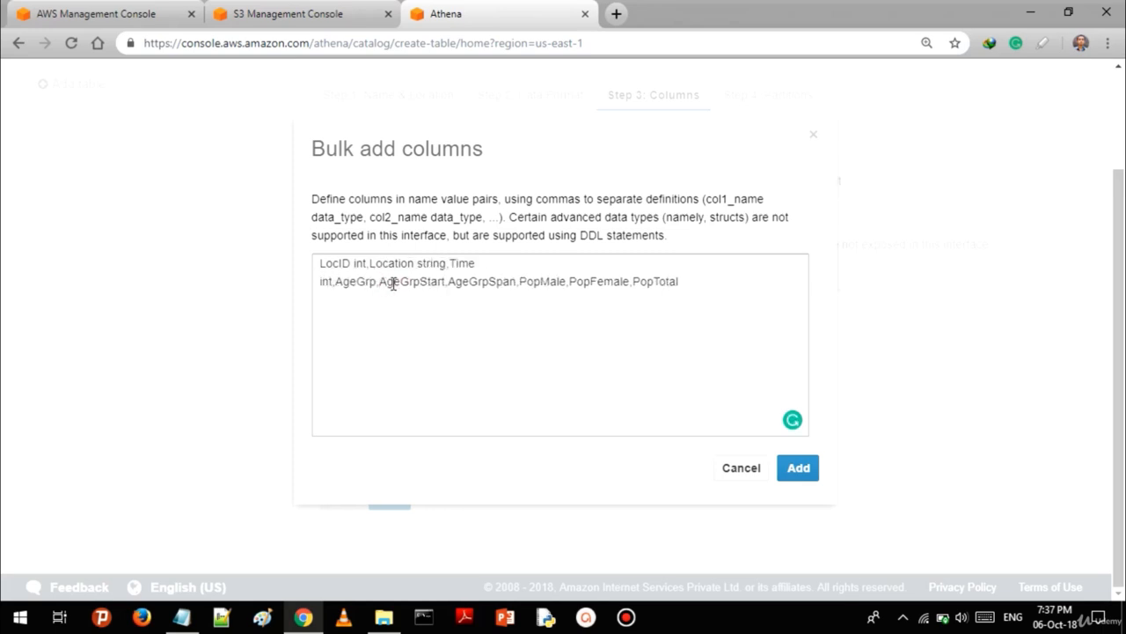
- In the bulk column list, assign the string type to AgeGrp, AgeGrpStart and AgeGrpSpan
click(377, 282)
text(strin)
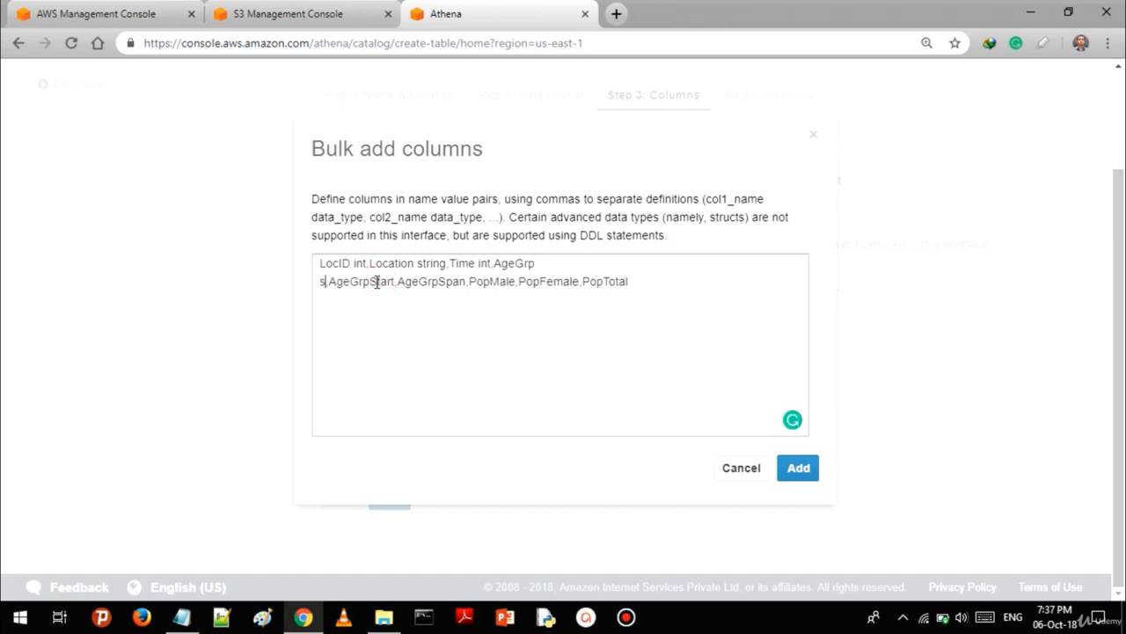
text(g)
key(shift+Left)
key(shift+Left)
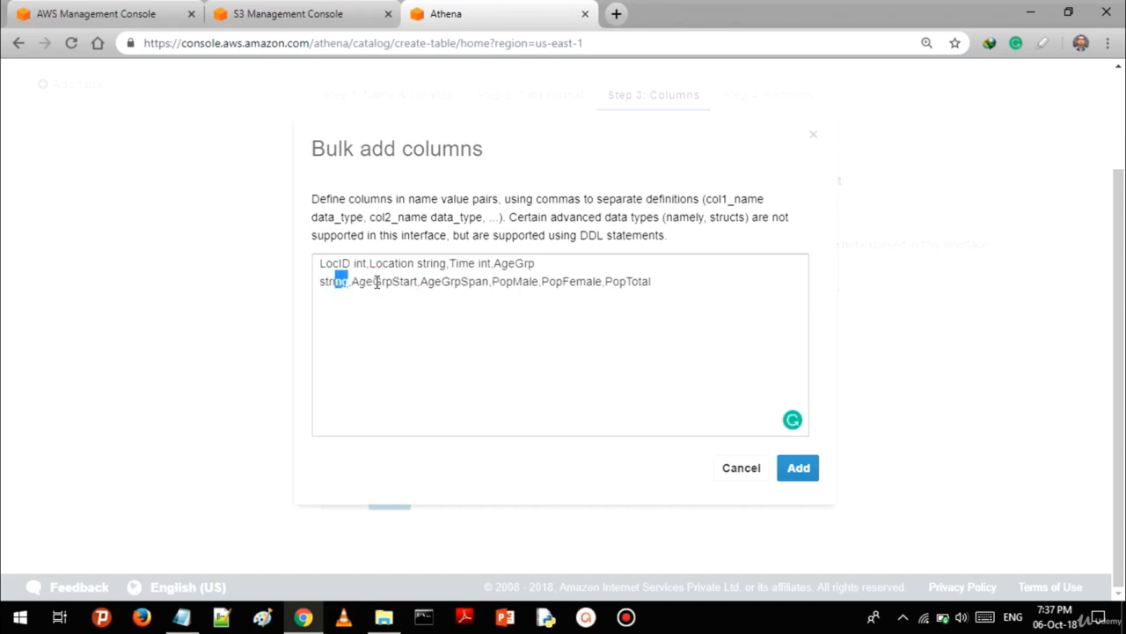
key(shift+Left)
key(ctrl+c)
click(417, 281)
key(ctrl+v)
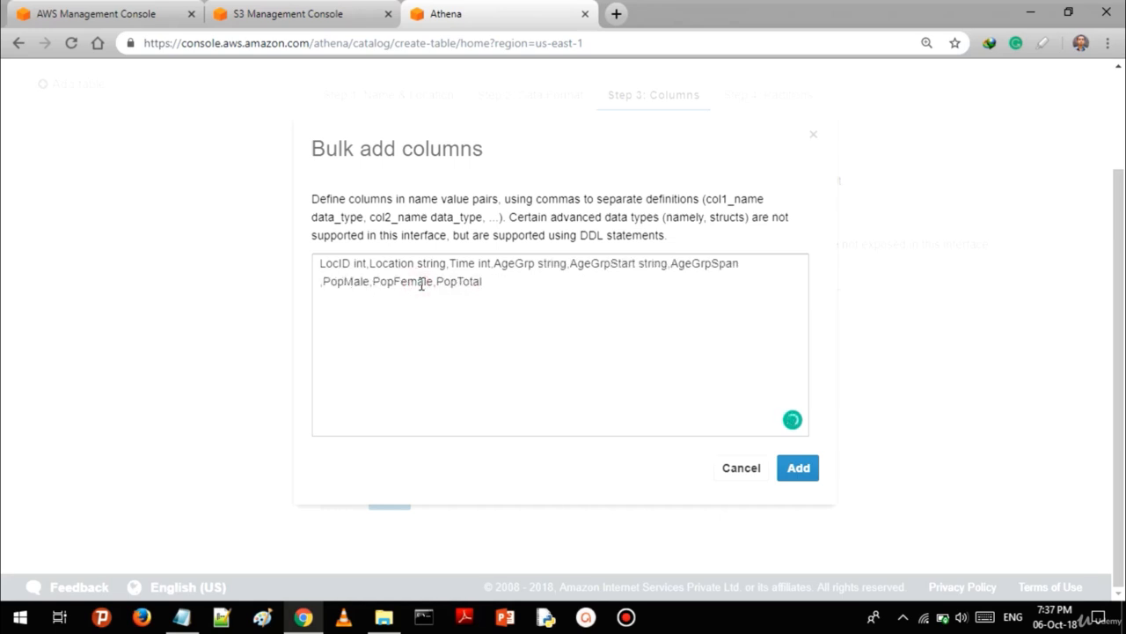
key(ctrl+v)
text(,)
- Assign int to PopMale, PopFemale and PopTotal, and add all the listed columns to the table
click(398, 280)
text(int)
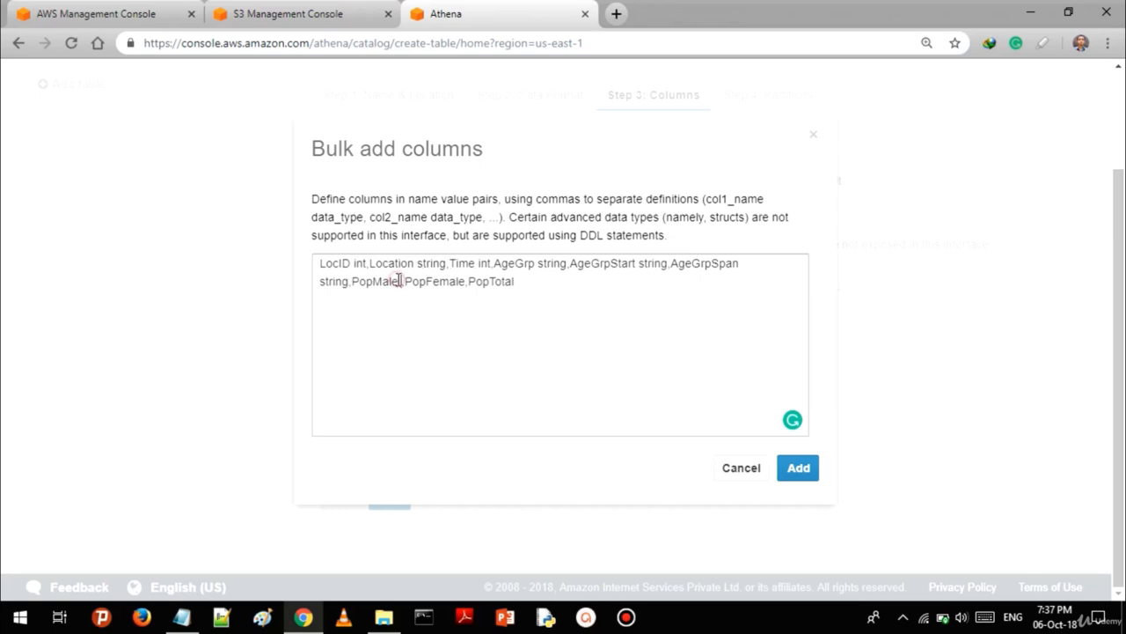
click(480, 282)
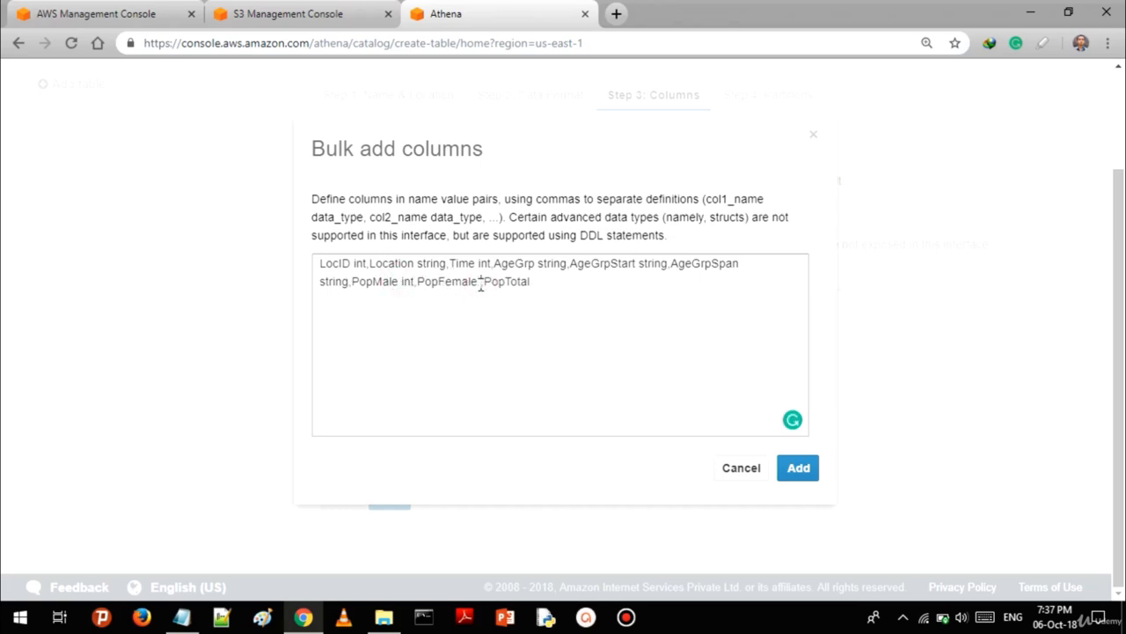
text(int)
click(555, 282)
text(int)
click(795, 476)
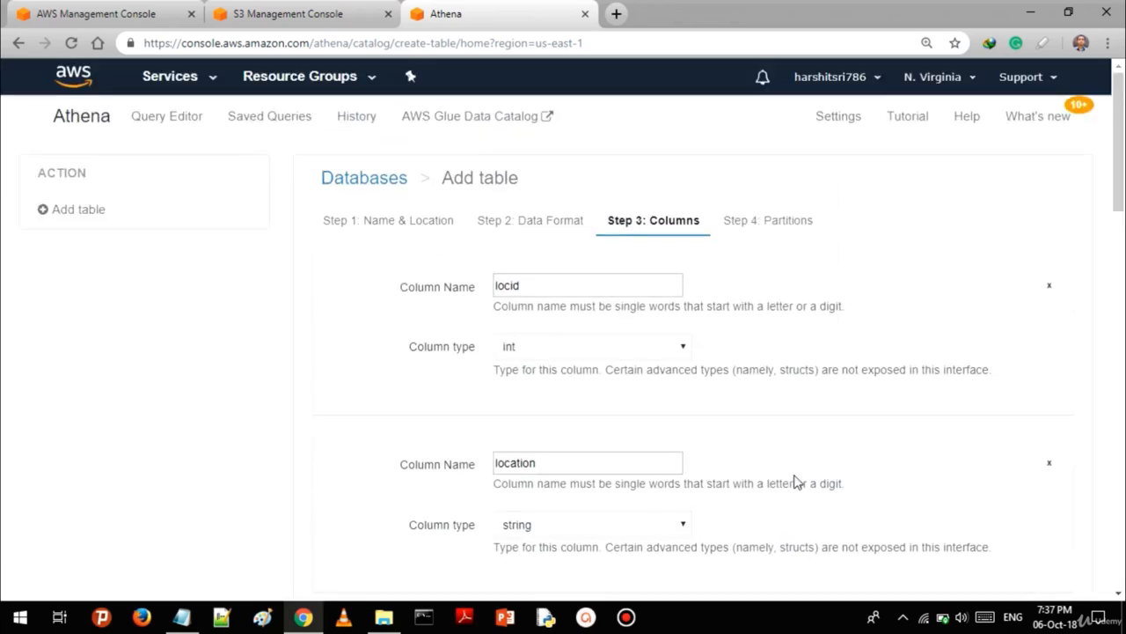
- Accept the column definitions and create yt_population_table2 without any partitions
scroll(794, 482, down, 20)
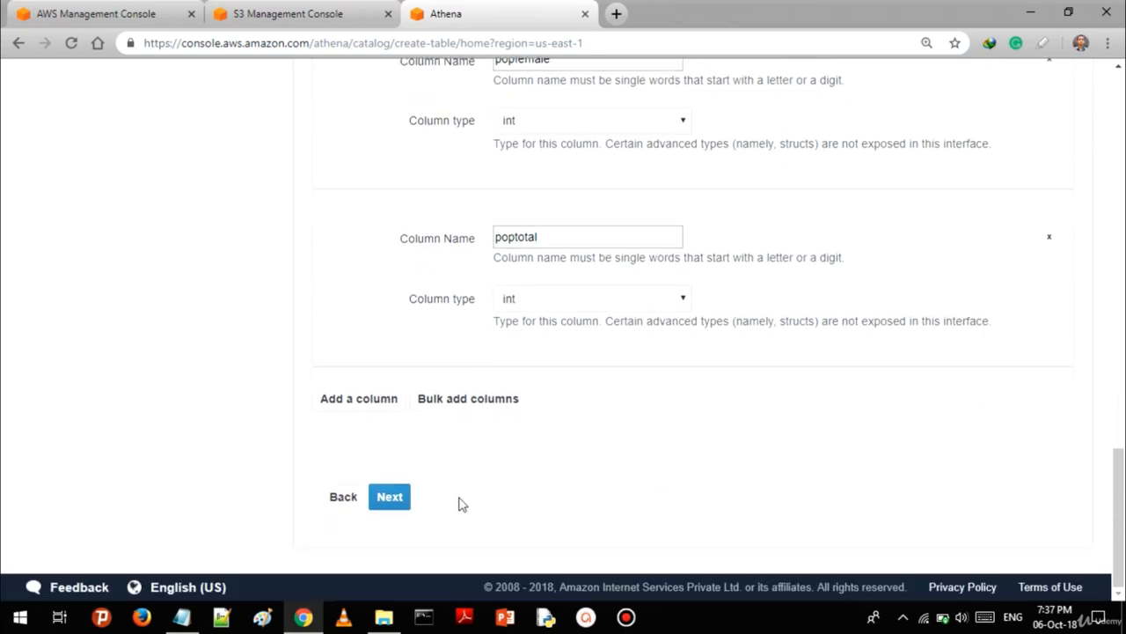
click(390, 498)
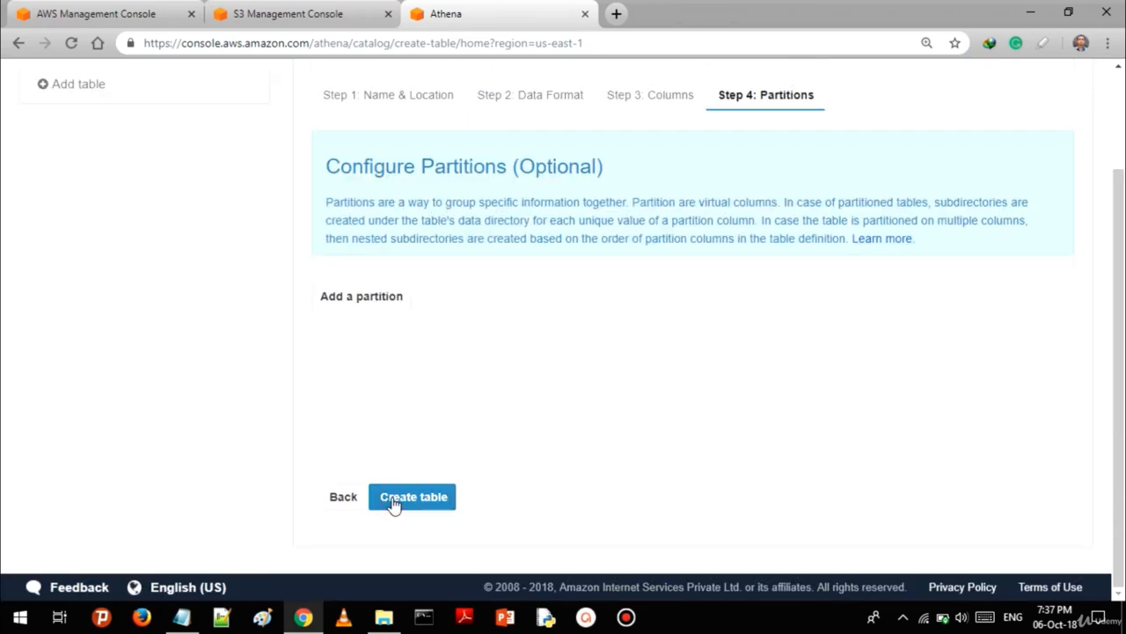
click(393, 498)
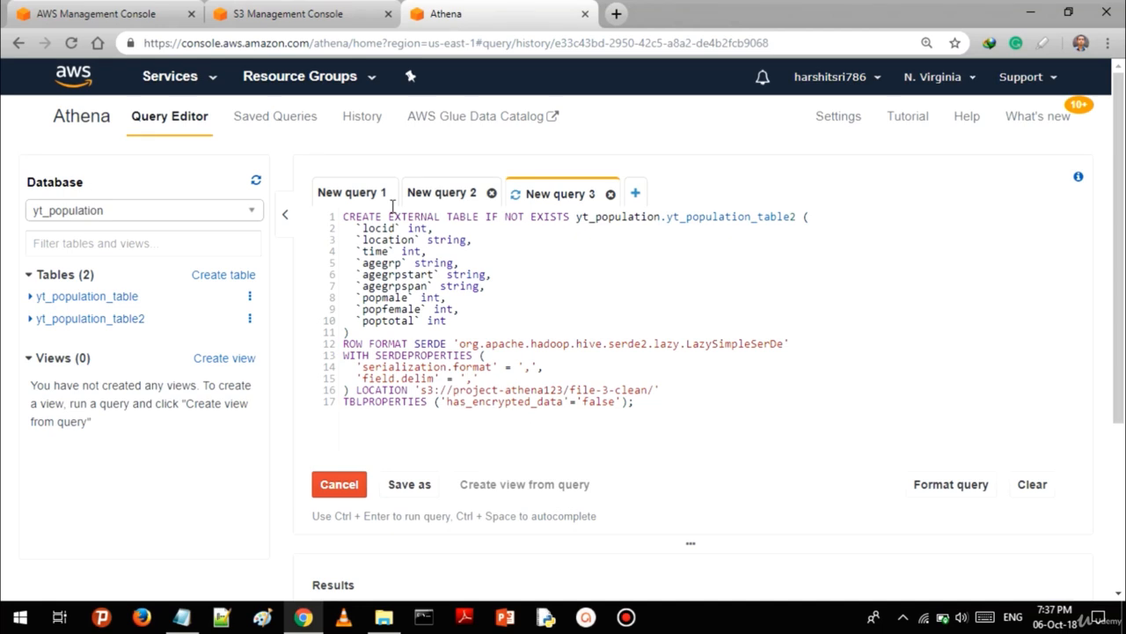
- Check the folder names in the project-athena123 bucket in the S3 console and return to Athena
click(336, 6)
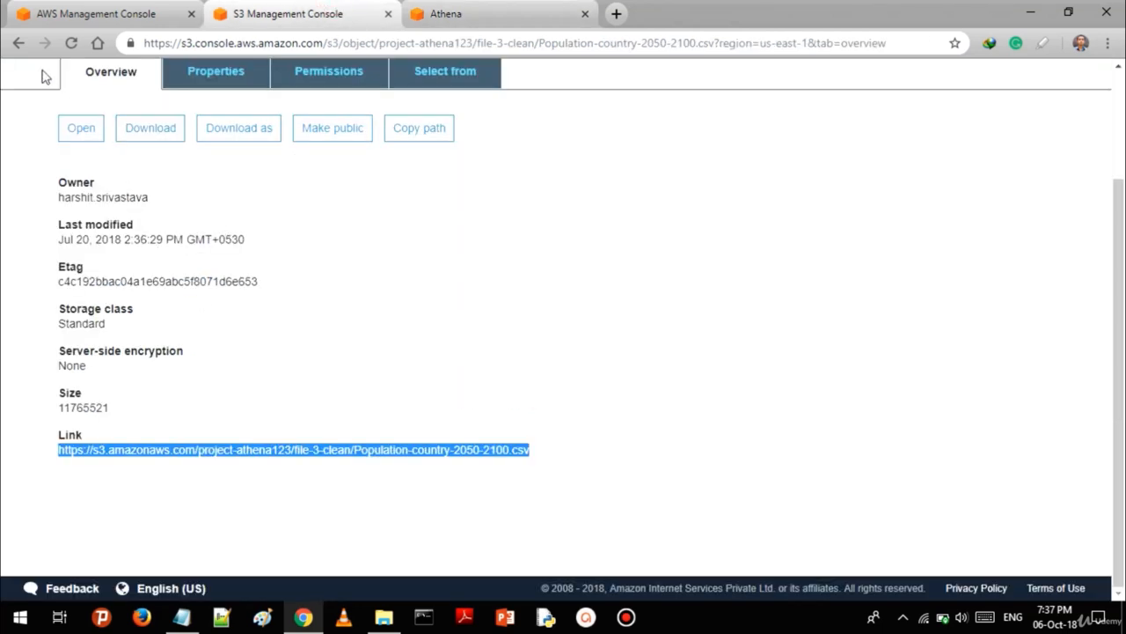
click(18, 42)
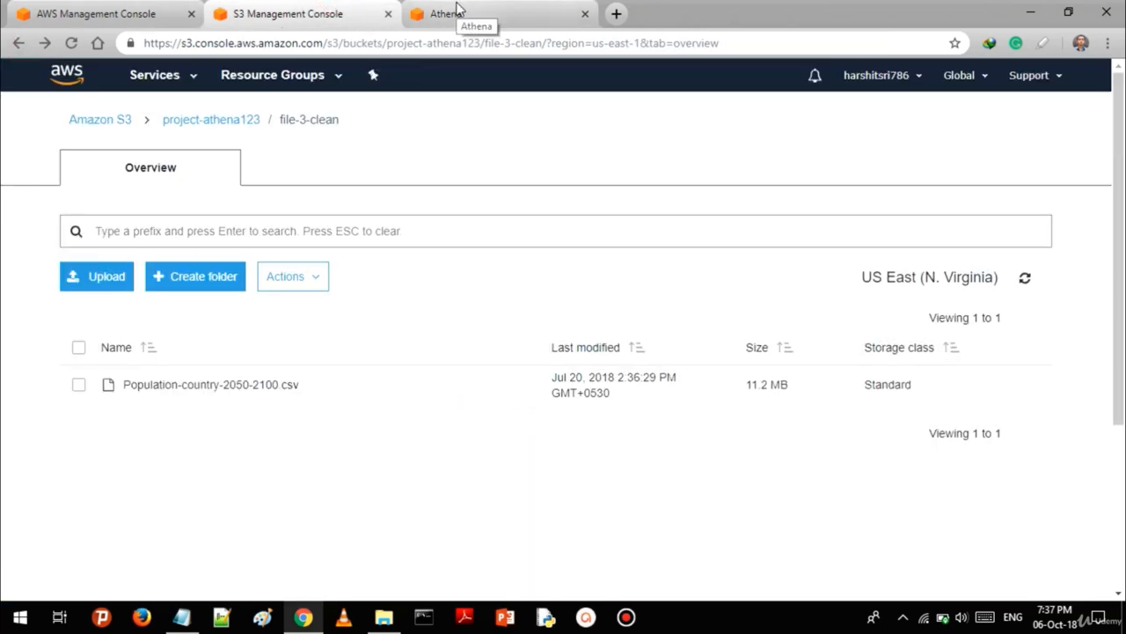
click(19, 43)
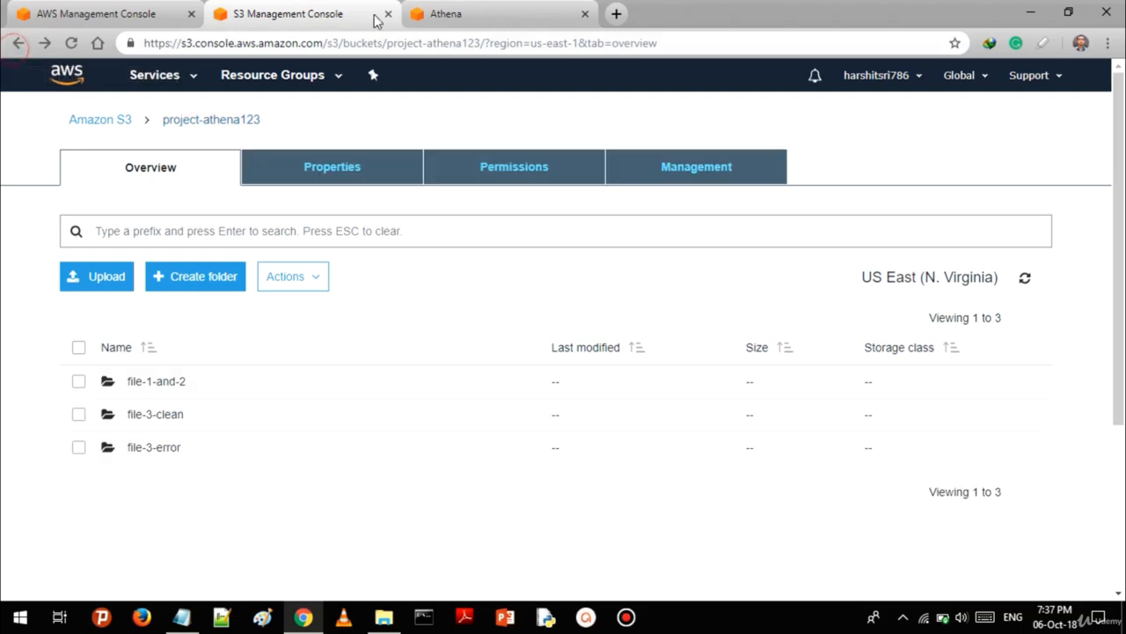
click(502, 9)
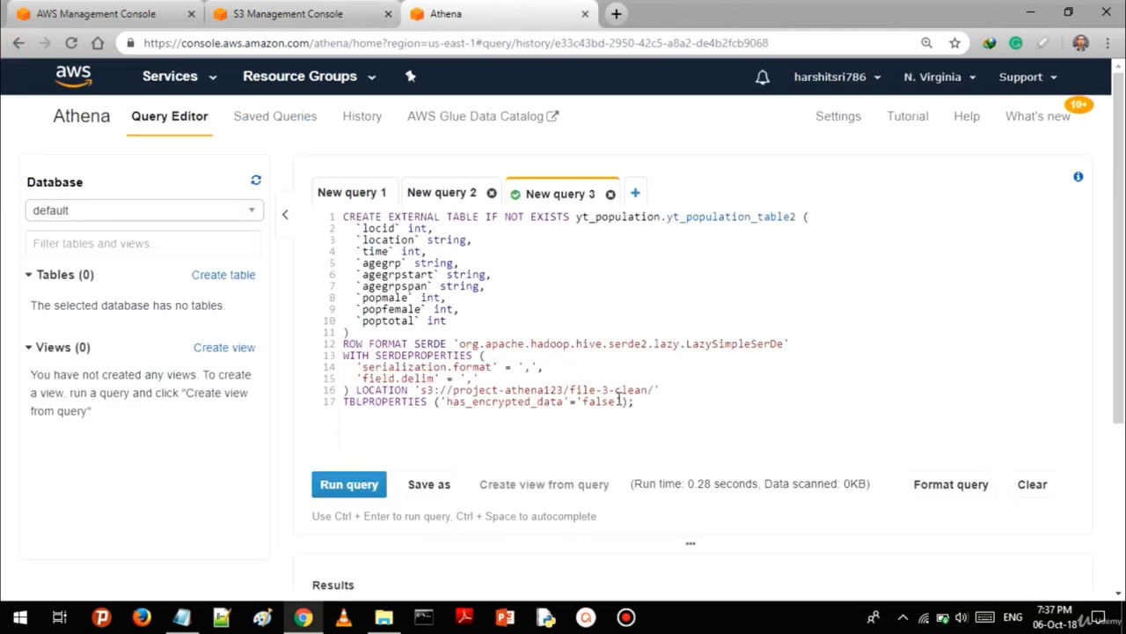
- Edit the CREATE TABLE statement to use location s3://project-athena123/file-3-error/ and table name yt_population_table3
click(648, 390)
key(BackSpace)
key(BackSpace)
key(BackSpace)
key(BackSpace)
text(/)
text(rror)
click(797, 218)
key(BackSpace)
text(3)
- Run the edited CREATE TABLE query and select yt_population as the active database
click(361, 487)
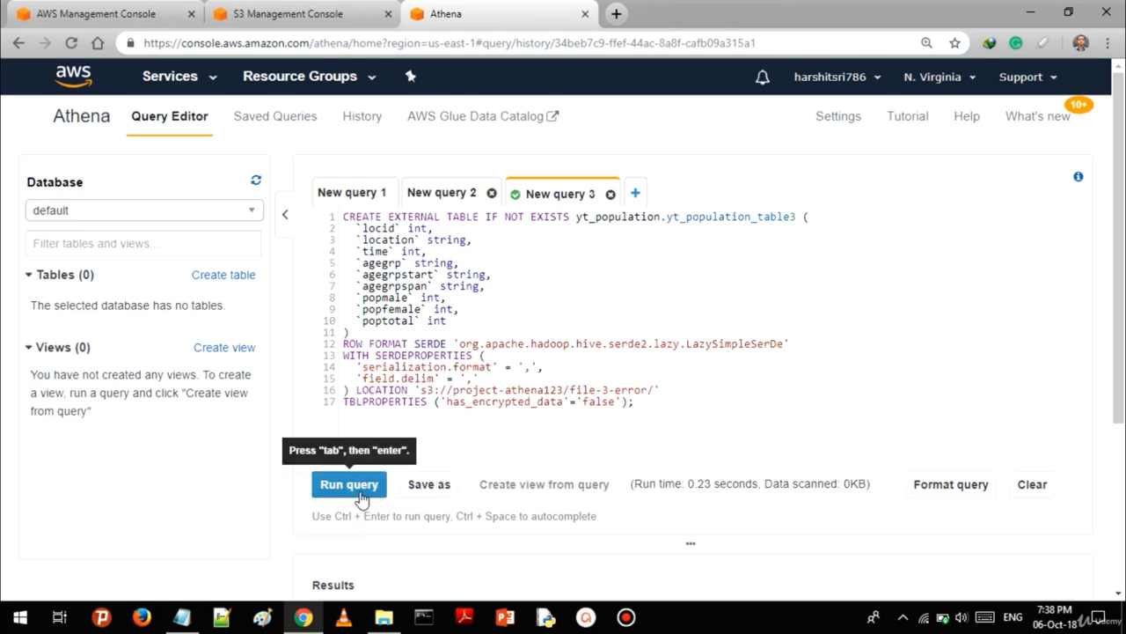
click(226, 205)
click(220, 254)
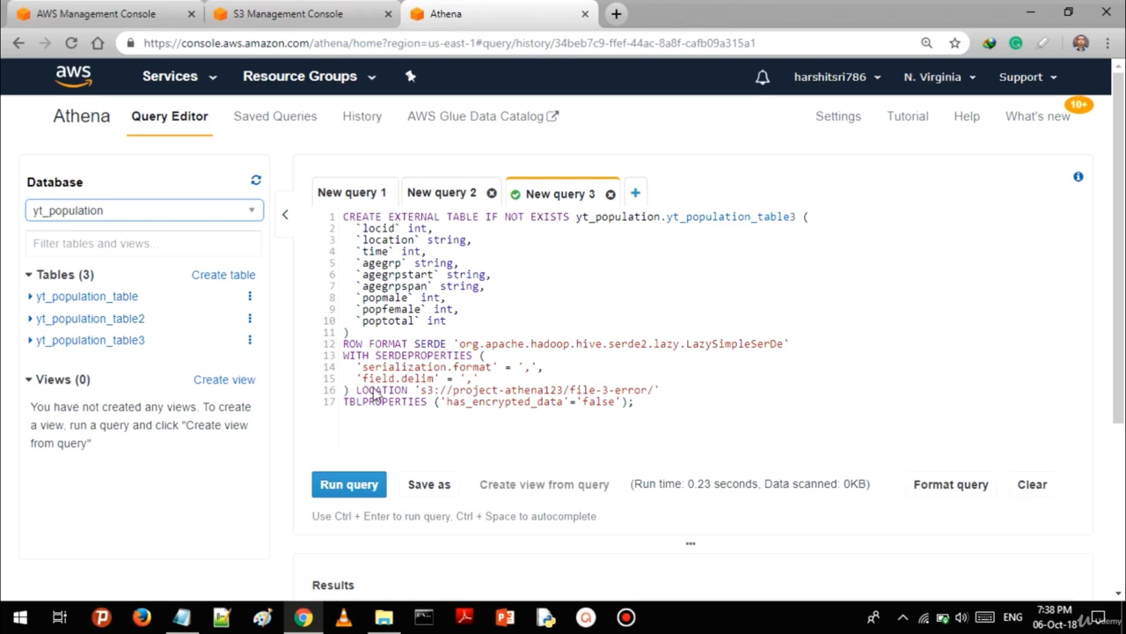
- Save the CREATE TABLE query under the name ddl-1
click(429, 485)
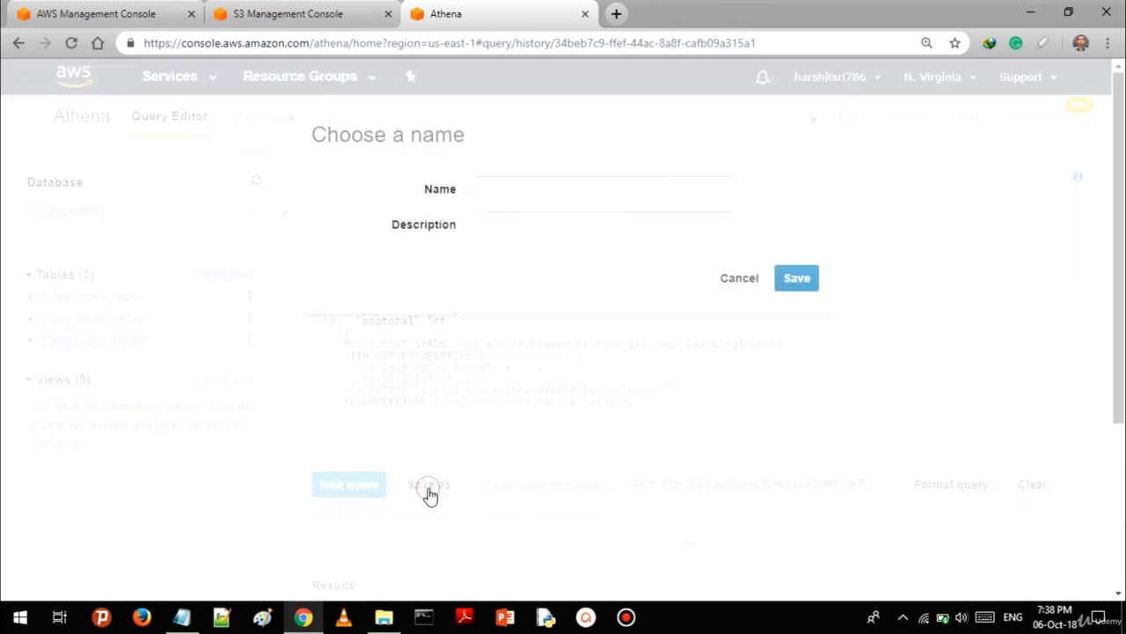
text(dd)
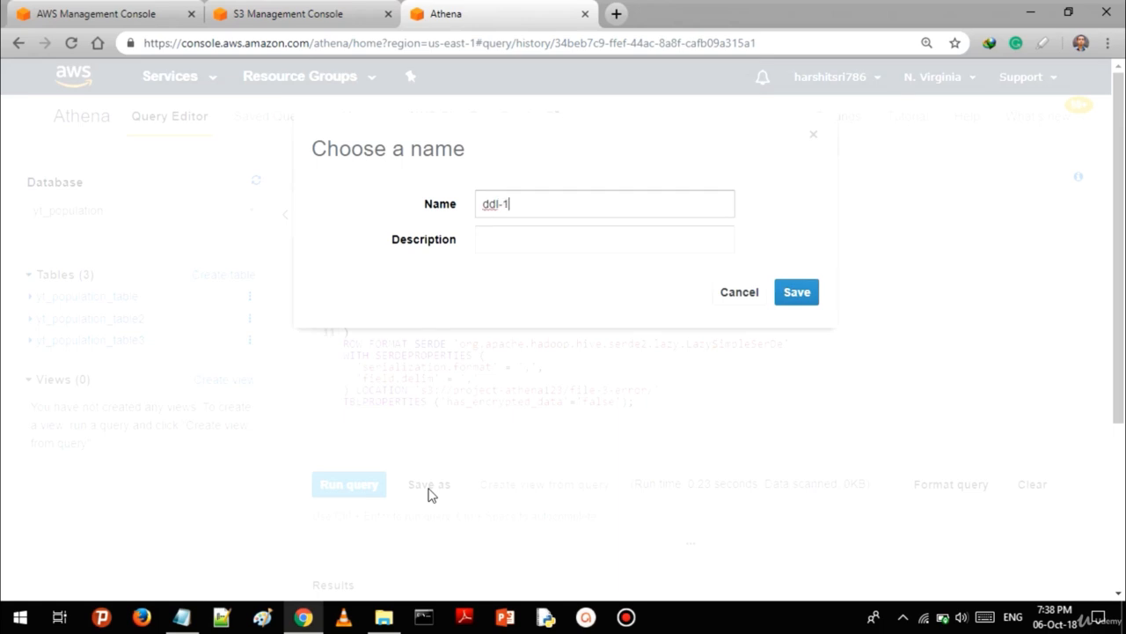
text(l-1)
click(782, 299)
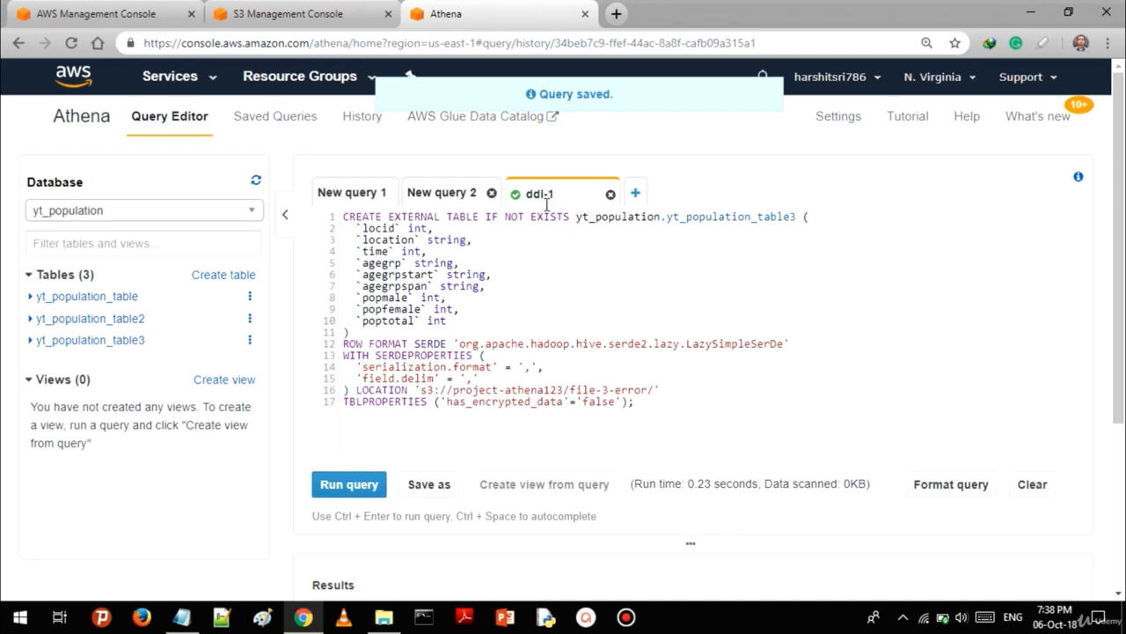
drag(533, 194, 553, 193)
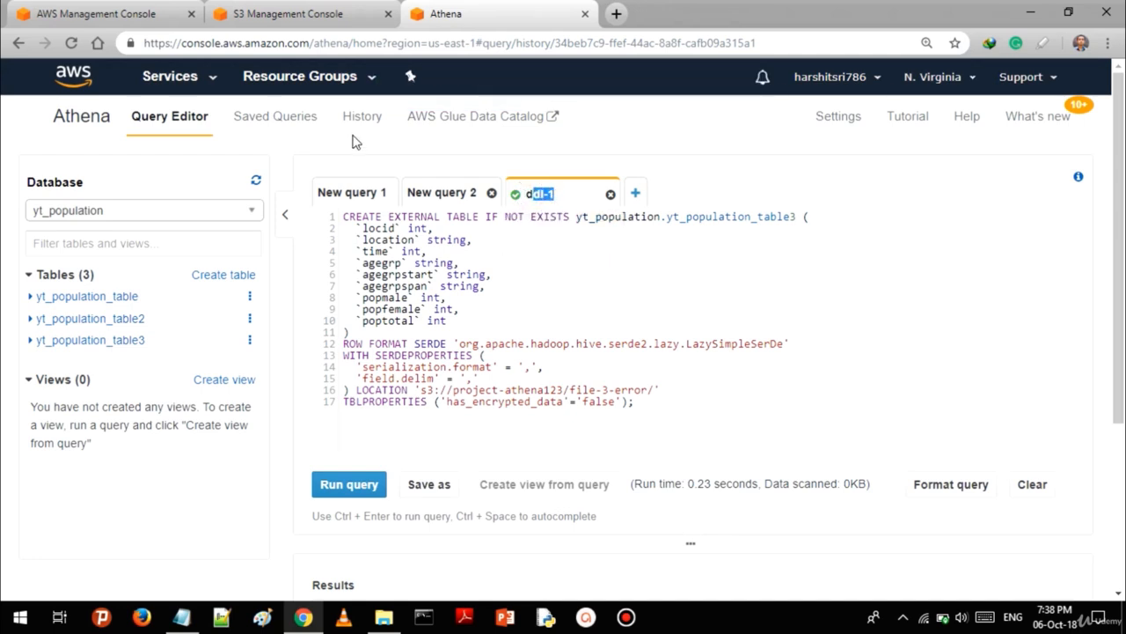
- Examine the saved query ddl-1 and the history of executed queries, and return to the query editor
click(307, 132)
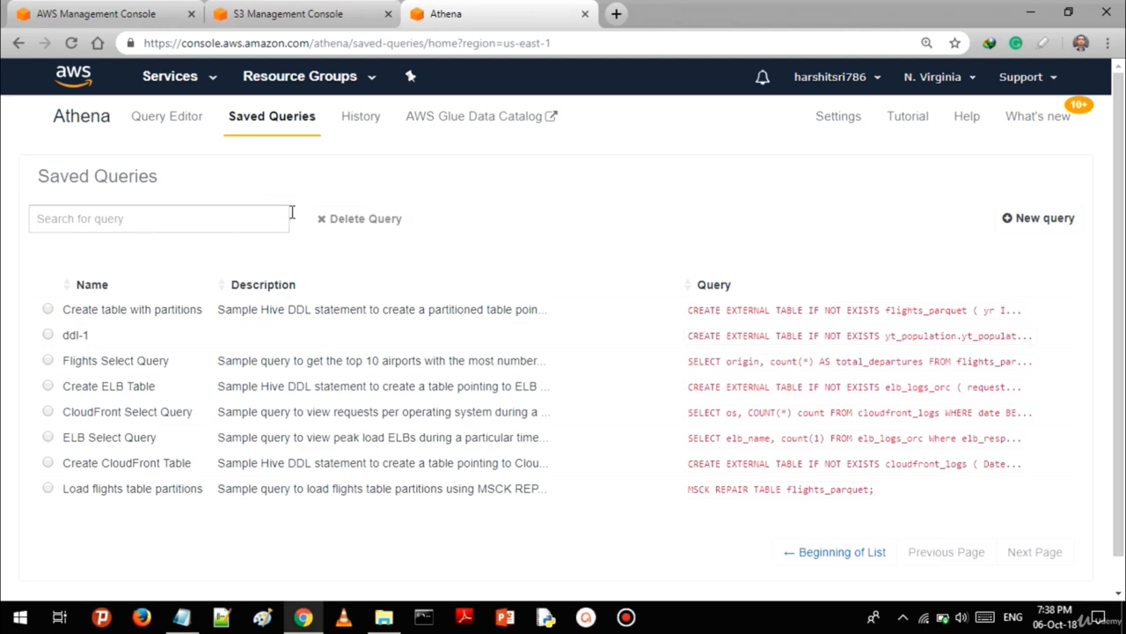
click(47, 335)
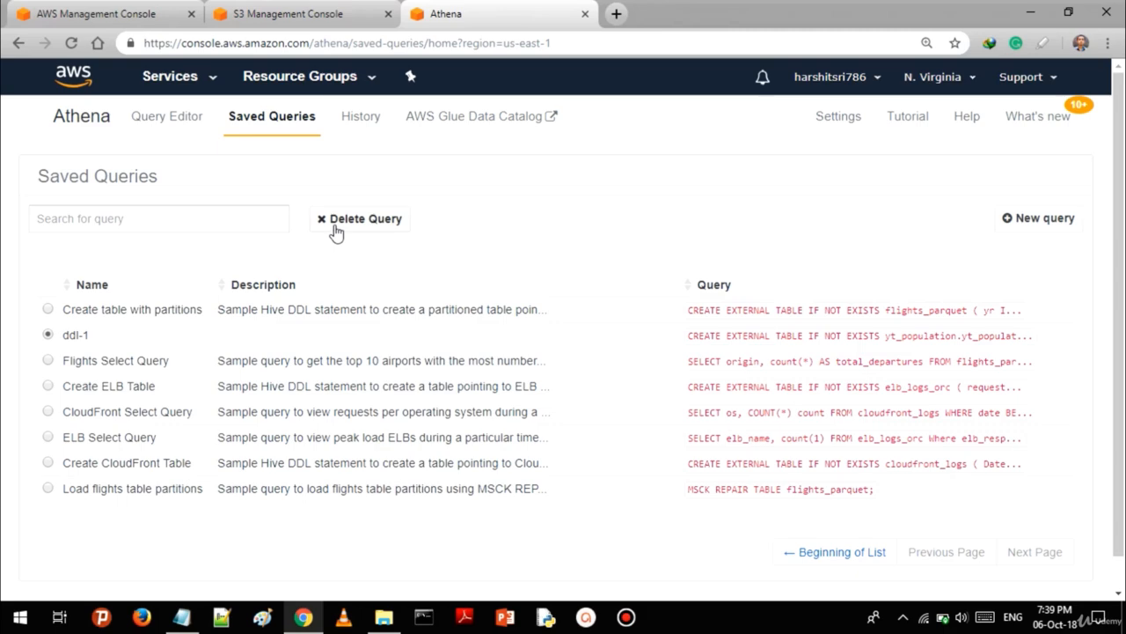
click(357, 129)
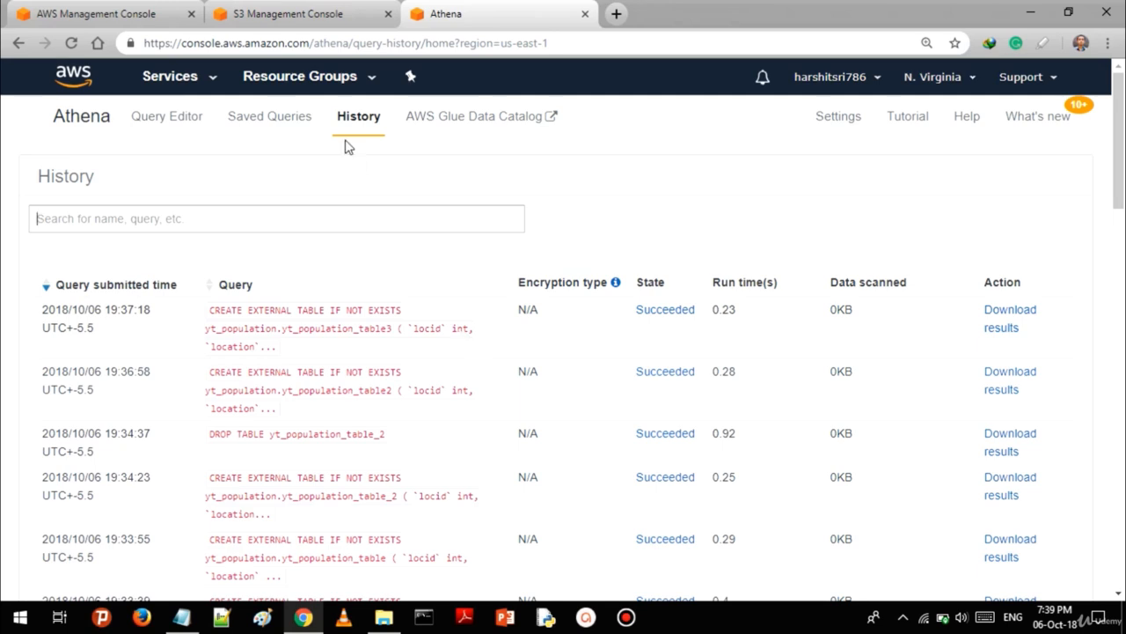
click(170, 136)
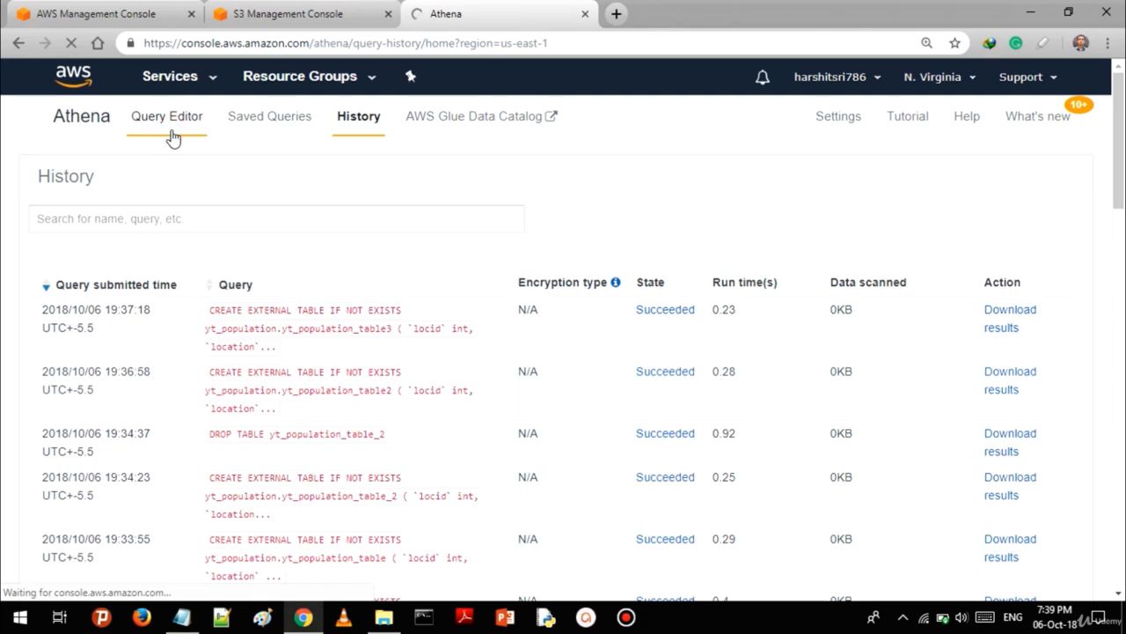